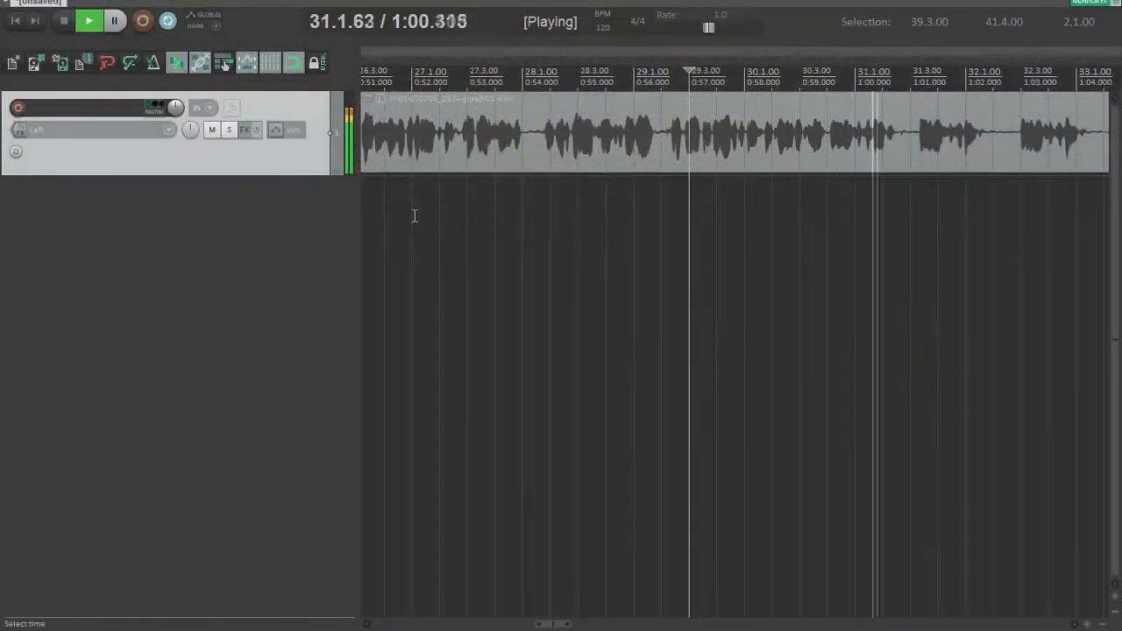
- Stop playback and examine the near-silent, noise-only stretch at the end of the recording, around 39.1.00 to 41.4.00
{"action": "key", "text": "space"}
{"action": "scroll", "coordinate": [417, 238], "scroll_direction": "down", "scroll_amount": 2}
{"action": "scroll", "coordinate": [416, 238], "scroll_direction": "down", "scroll_amount": 8}
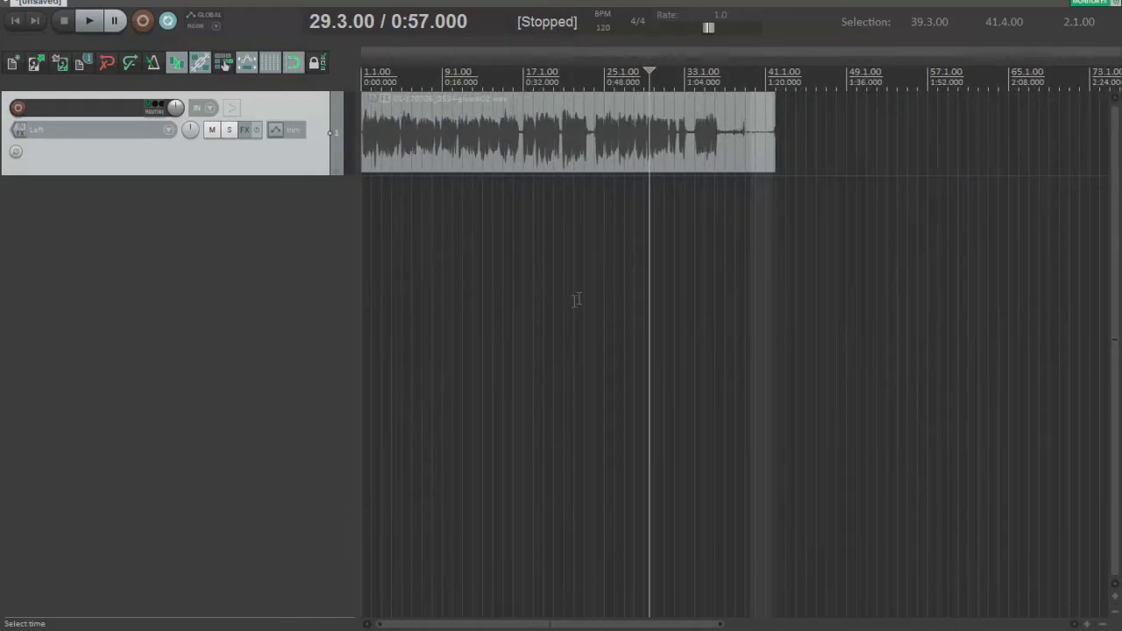
{"action": "left_click", "coordinate": [759, 242]}
{"action": "scroll", "coordinate": [759, 243], "scroll_direction": "up", "scroll_amount": 5}
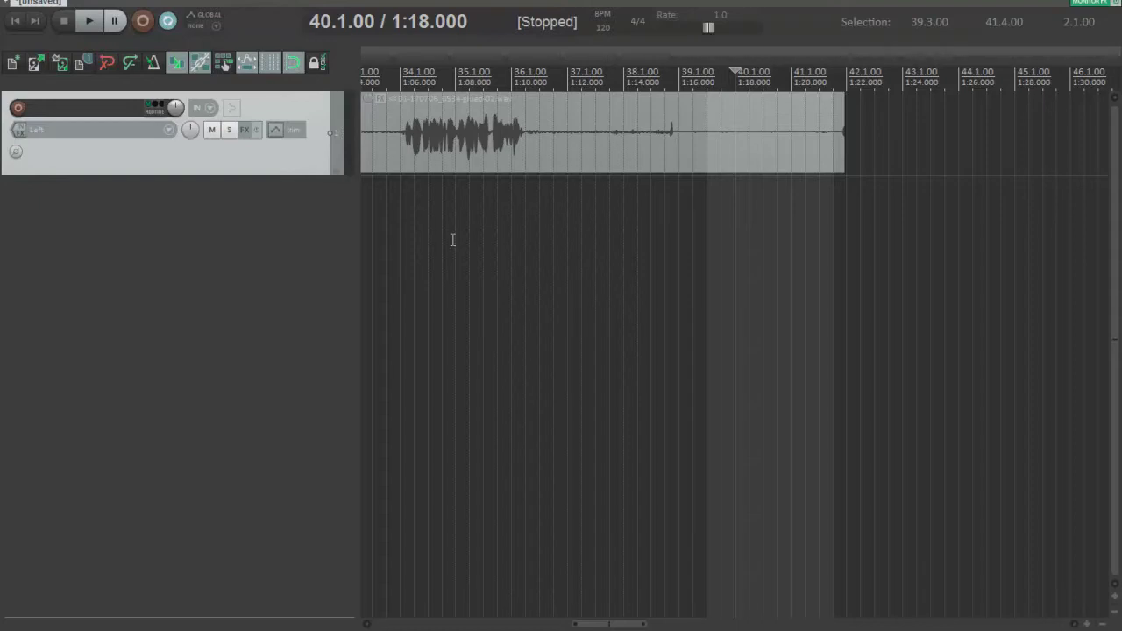
{"action": "scroll", "coordinate": [475, 198], "scroll_direction": "down", "scroll_amount": 6}
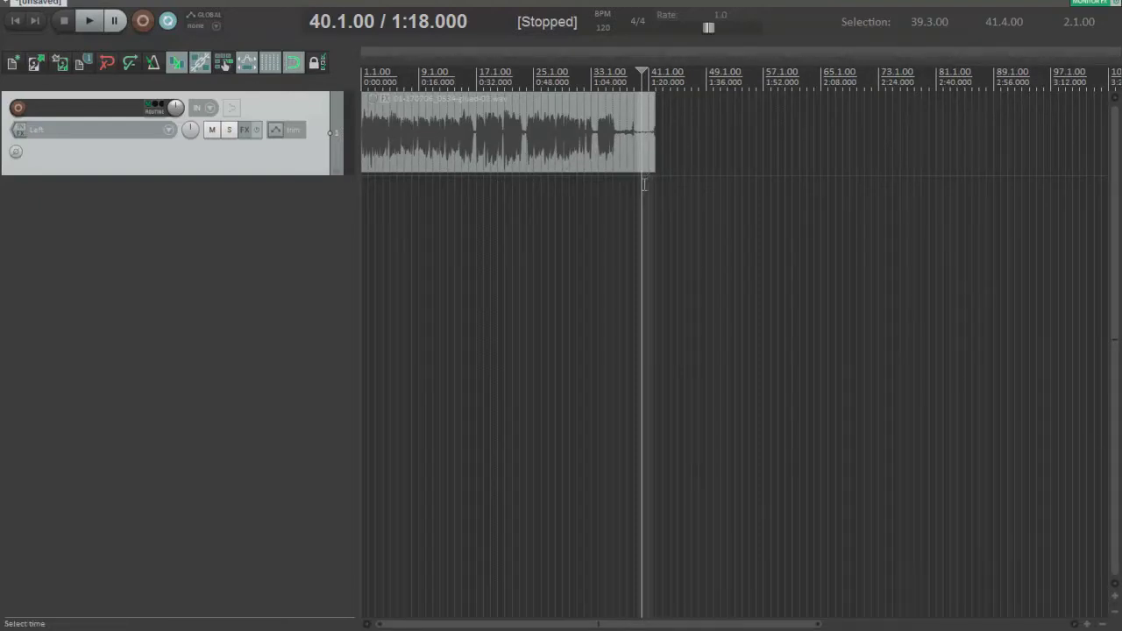
{"action": "scroll", "coordinate": [643, 184], "scroll_direction": "up", "scroll_amount": 5}
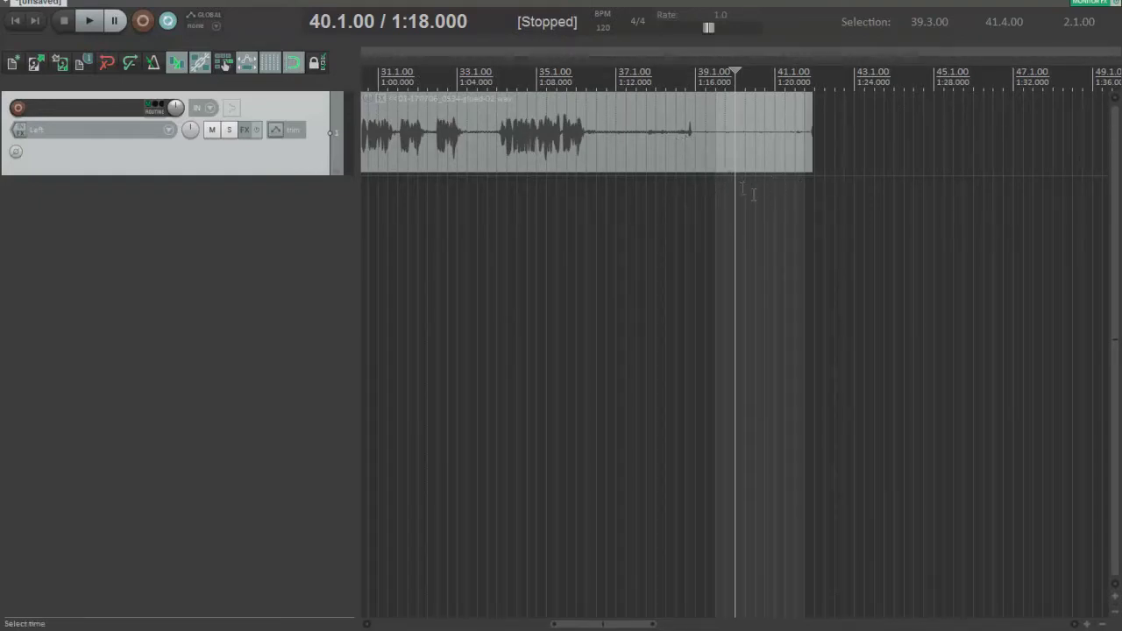
{"action": "left_click", "coordinate": [698, 205]}
{"action": "scroll", "coordinate": [697, 206], "scroll_direction": "down", "scroll_amount": 1}
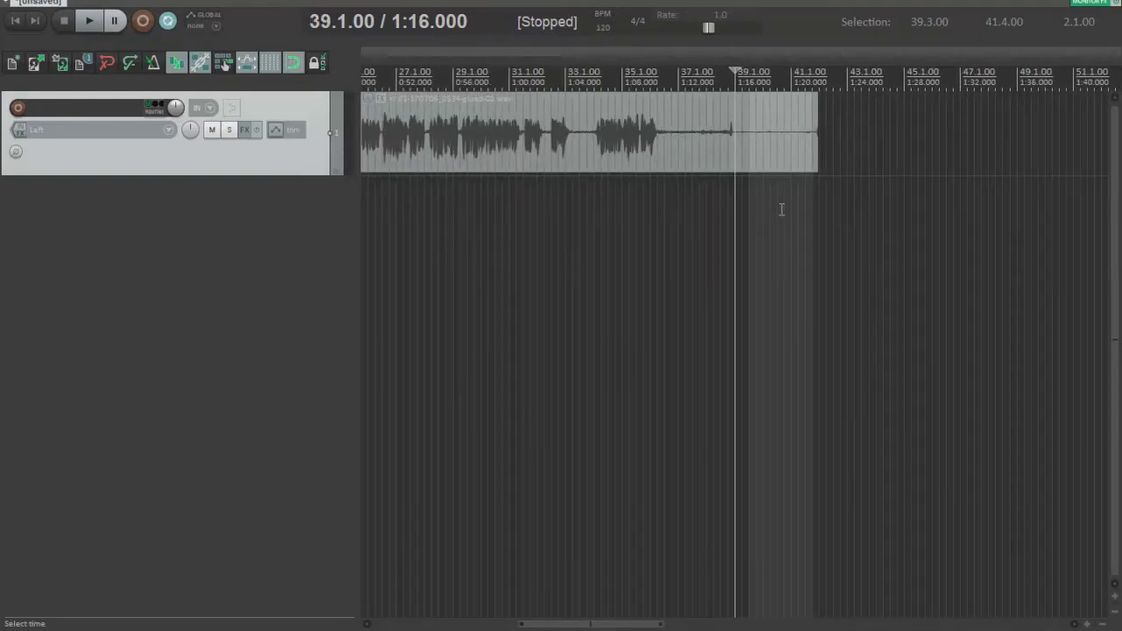
- Open the take effects of the glued audio item and place the edit cursor at 40.1.00 in the noise-only section
{"action": "double_click", "coordinate": [673, 167]}
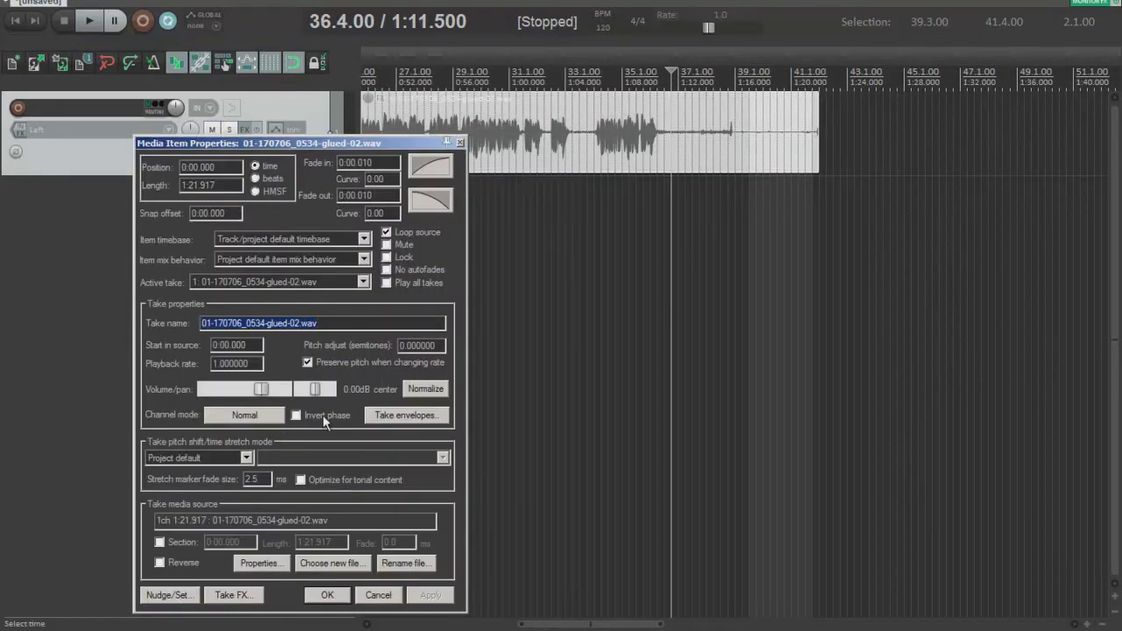
{"action": "left_click", "coordinate": [236, 595]}
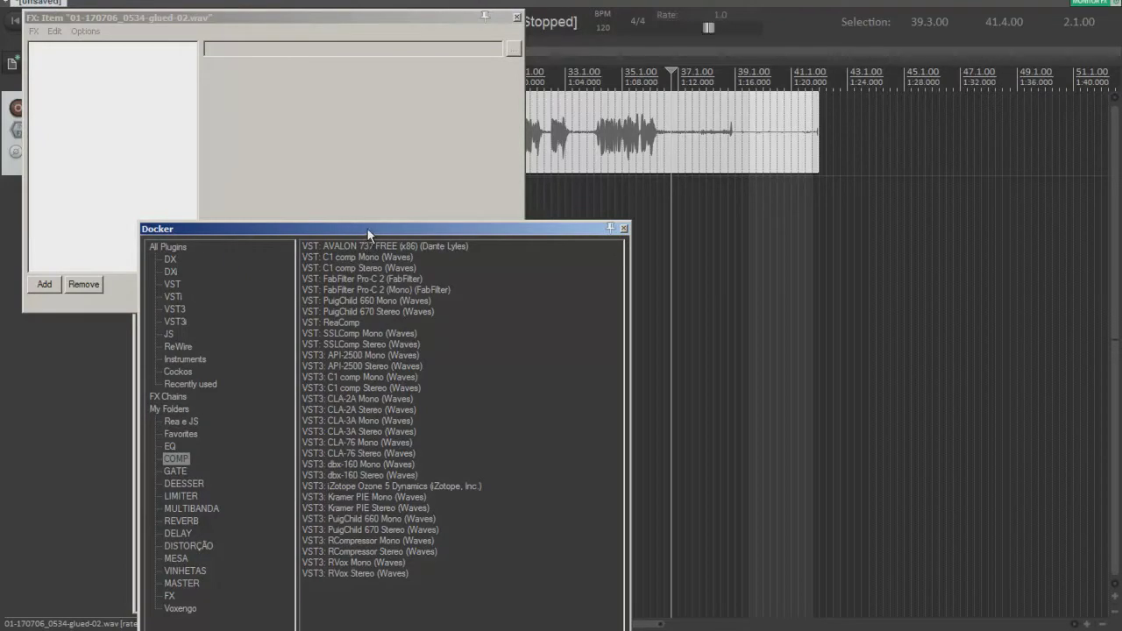
{"action": "left_click_drag", "start_coordinate": [364, 229], "coordinate": [422, 188]}
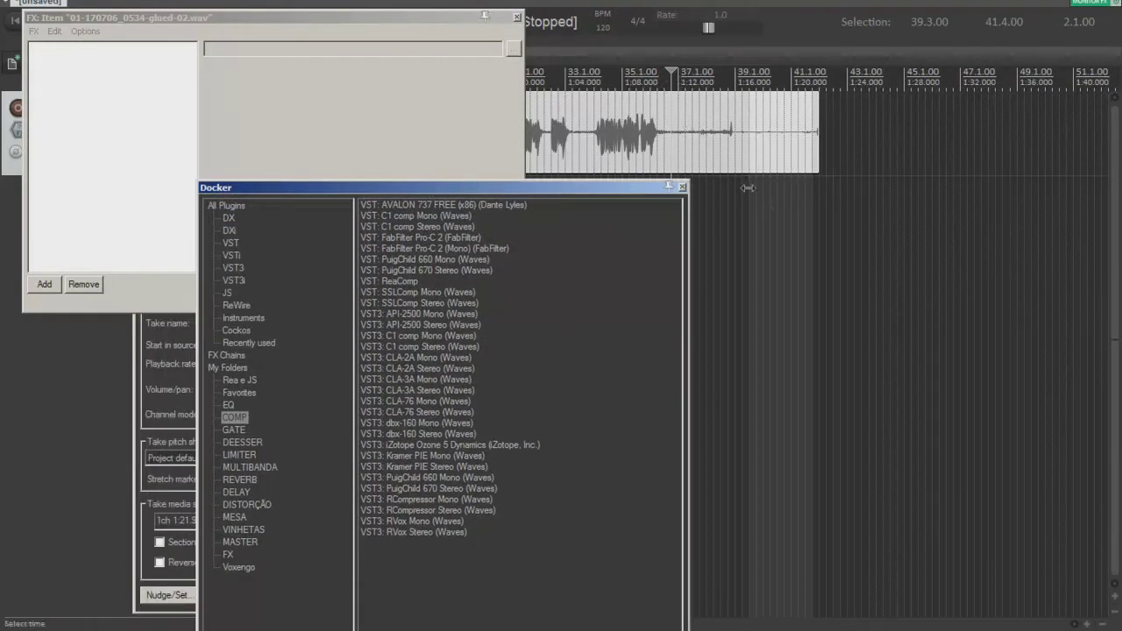
{"action": "left_click_drag", "start_coordinate": [411, 24], "coordinate": [407, 152]}
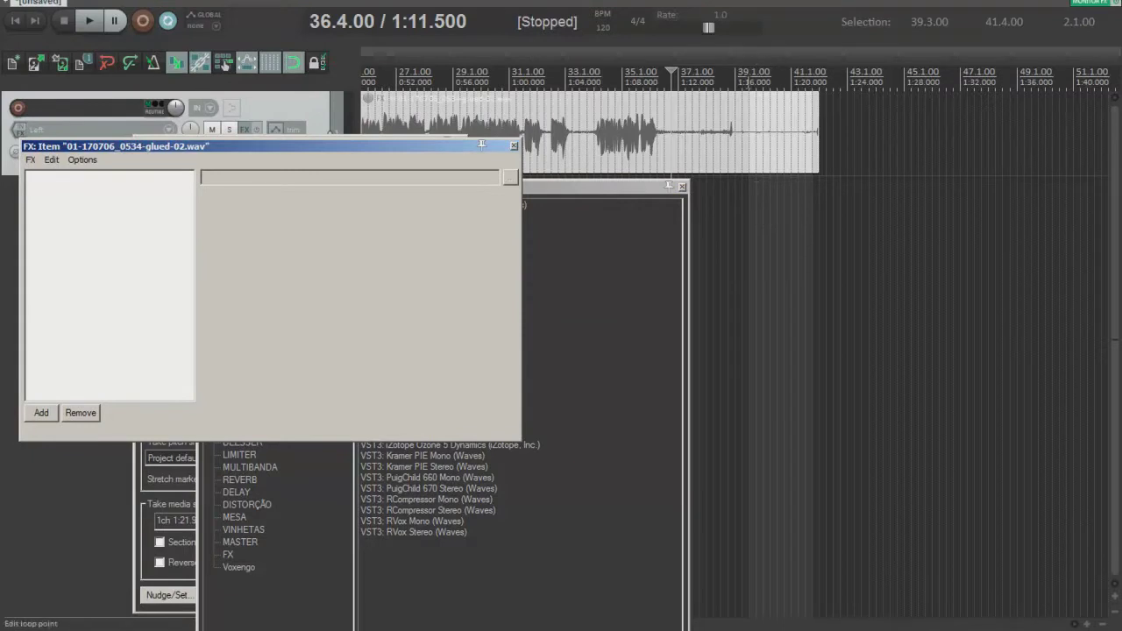
{"action": "left_click", "coordinate": [752, 81]}
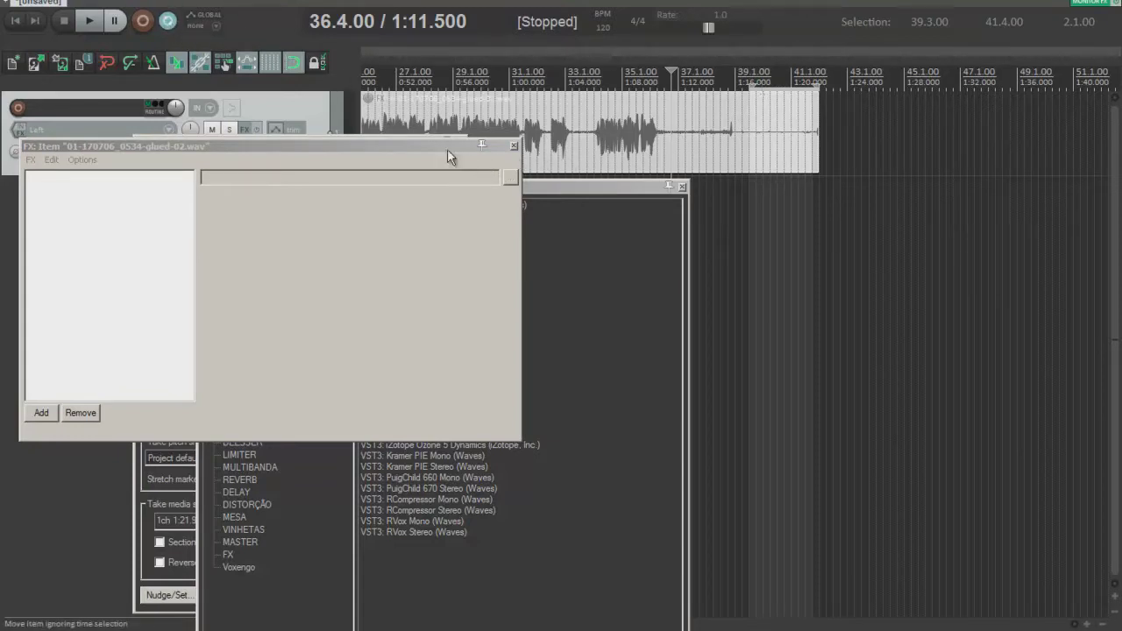
{"action": "left_click_drag", "start_coordinate": [429, 147], "coordinate": [499, 114]}
{"action": "left_click", "coordinate": [766, 279]}
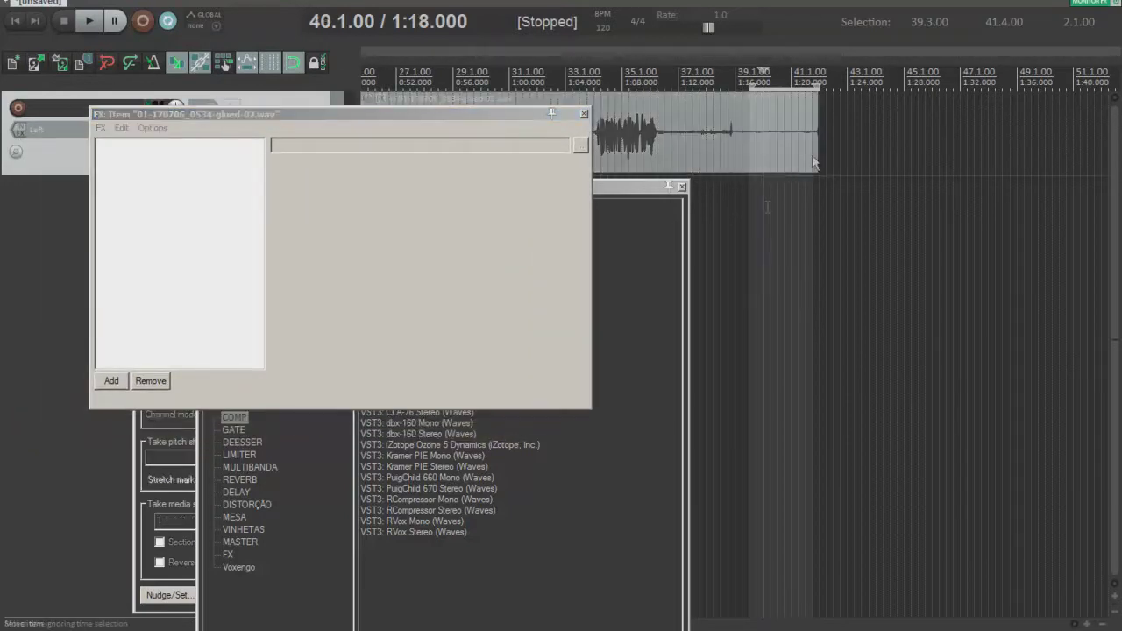
{"action": "left_click", "coordinate": [247, 117]}
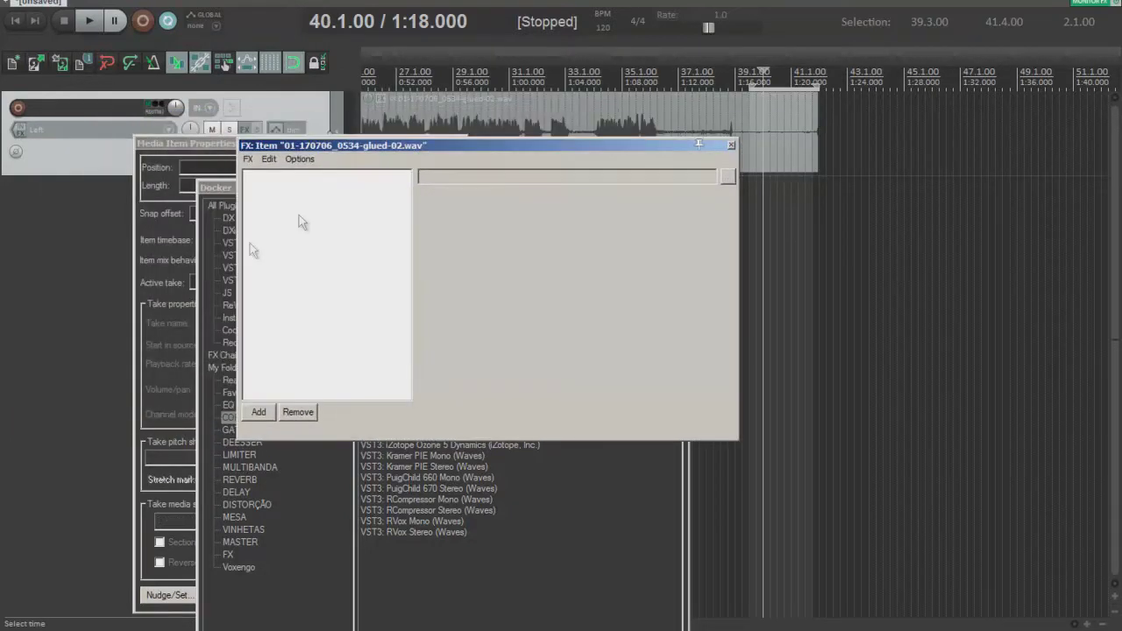
- Add ReaFir from the Rea e JS folder to the take effects and arrange the floating windows clear of the item's end
{"action": "left_click", "coordinate": [256, 412]}
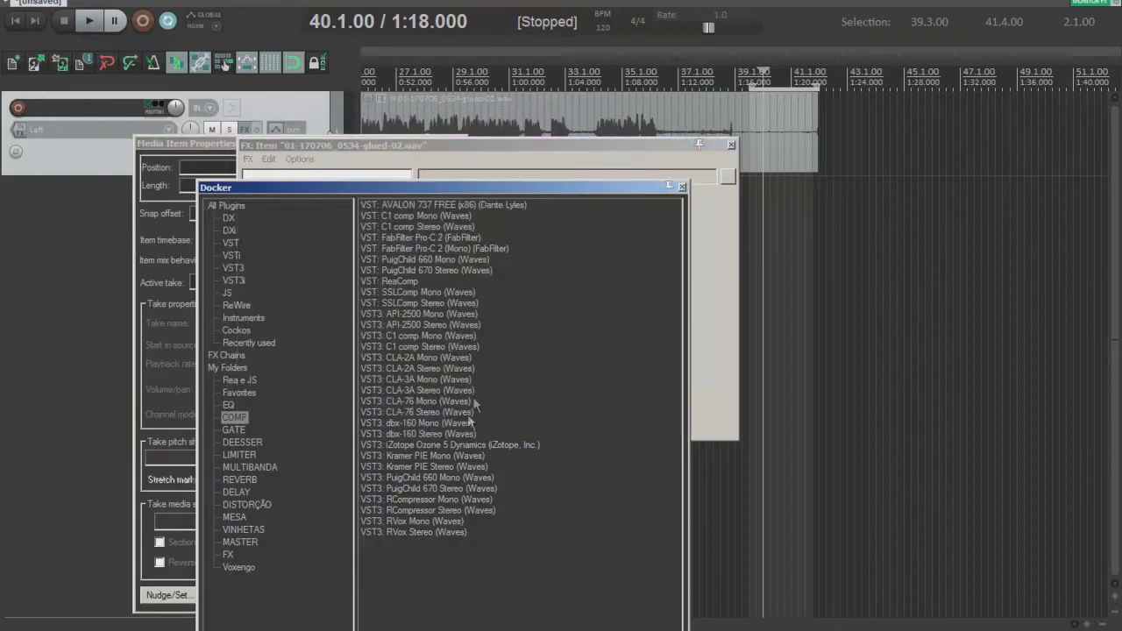
{"action": "left_click", "coordinate": [252, 383]}
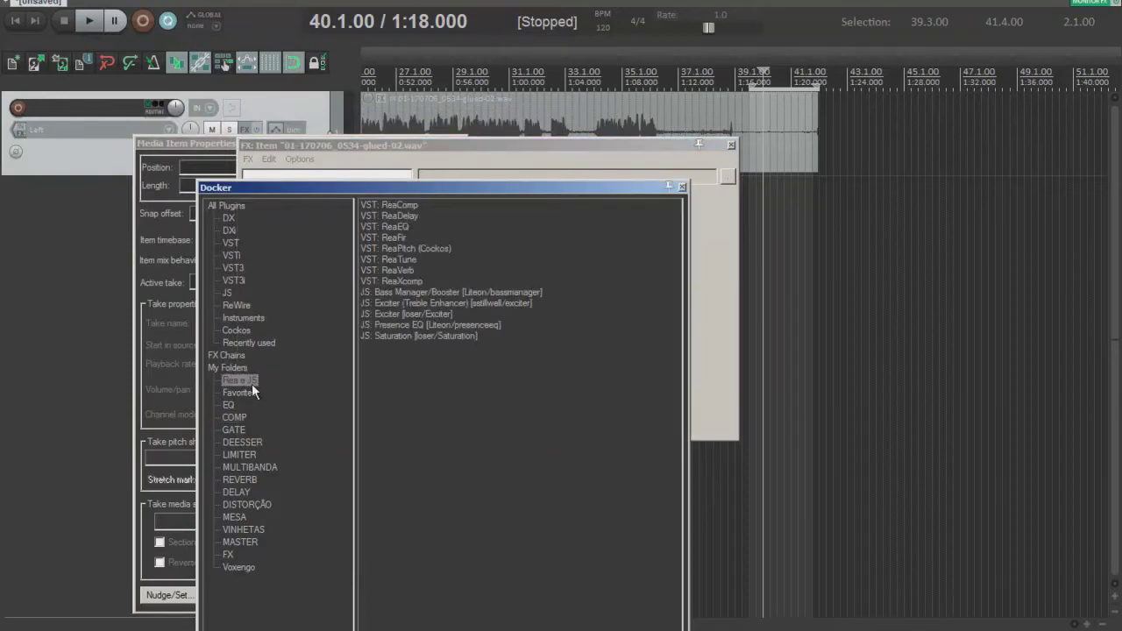
{"action": "double_click", "coordinate": [396, 239]}
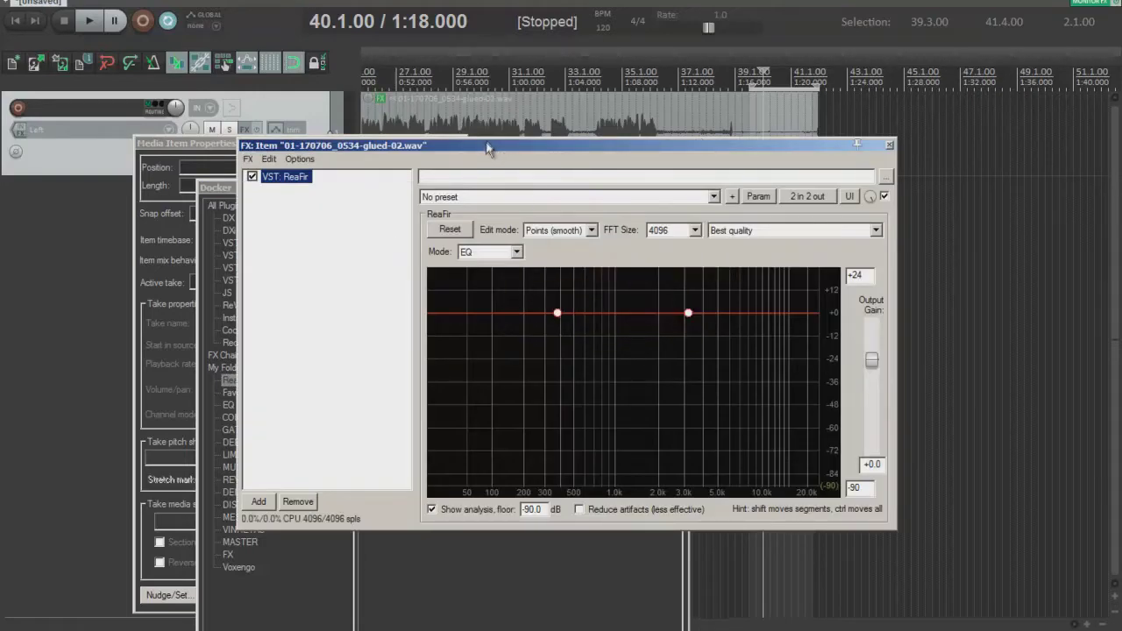
{"action": "left_click_drag", "start_coordinate": [487, 145], "coordinate": [579, 271]}
{"action": "left_click_drag", "start_coordinate": [488, 192], "coordinate": [154, 237]}
{"action": "left_click_drag", "start_coordinate": [382, 151], "coordinate": [176, 208]}
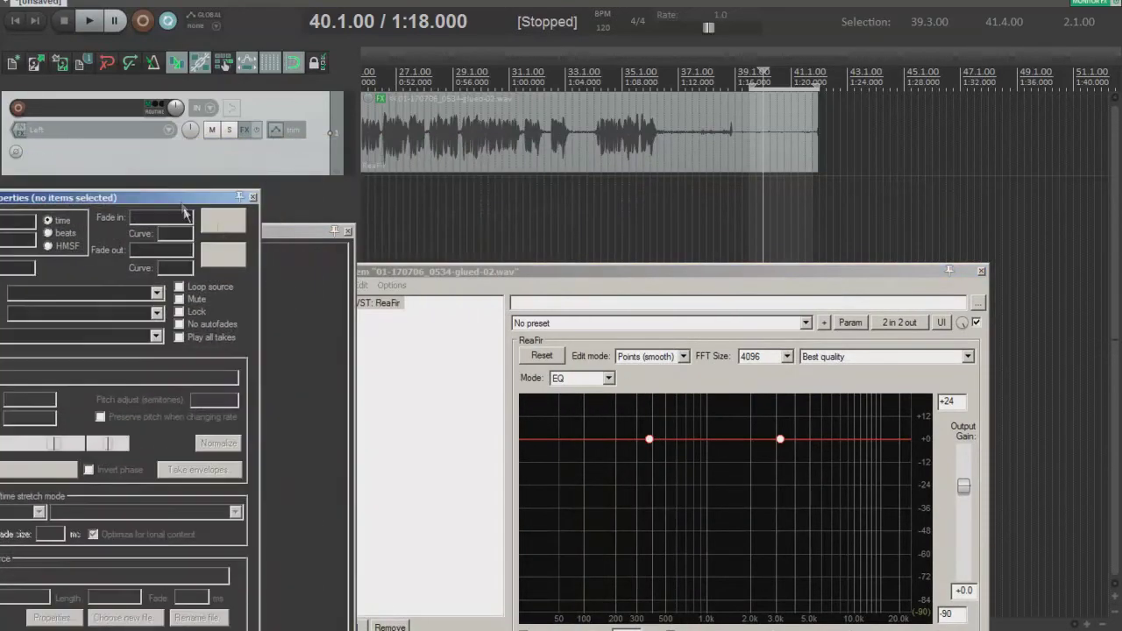
{"action": "left_click_drag", "start_coordinate": [482, 274], "coordinate": [538, 247]}
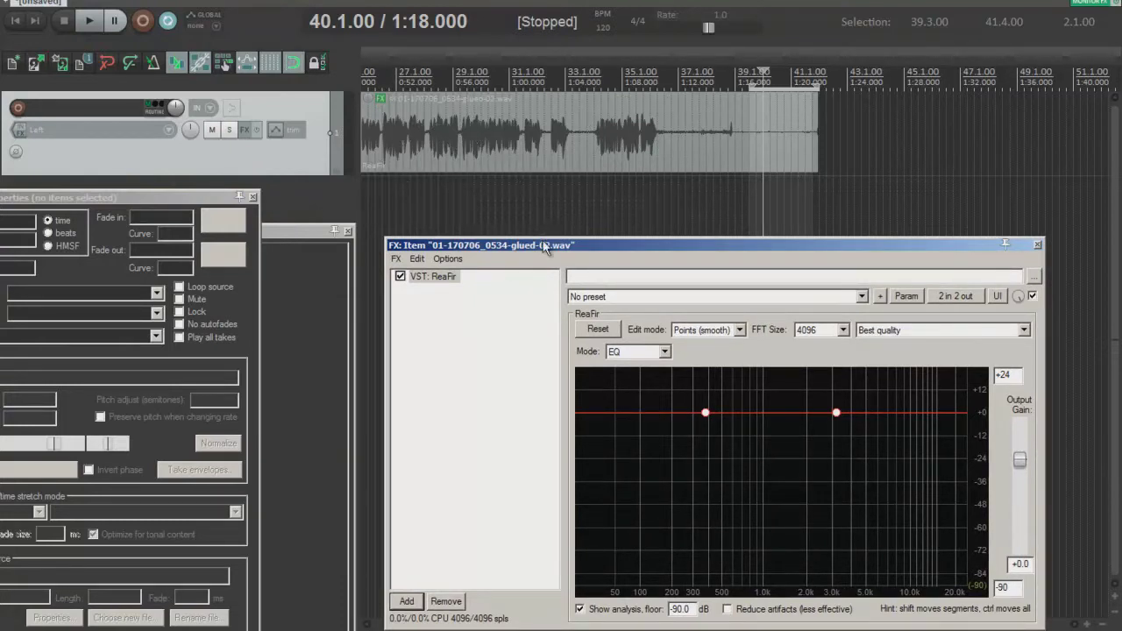
{"action": "left_click_drag", "start_coordinate": [544, 248], "coordinate": [515, 209]}
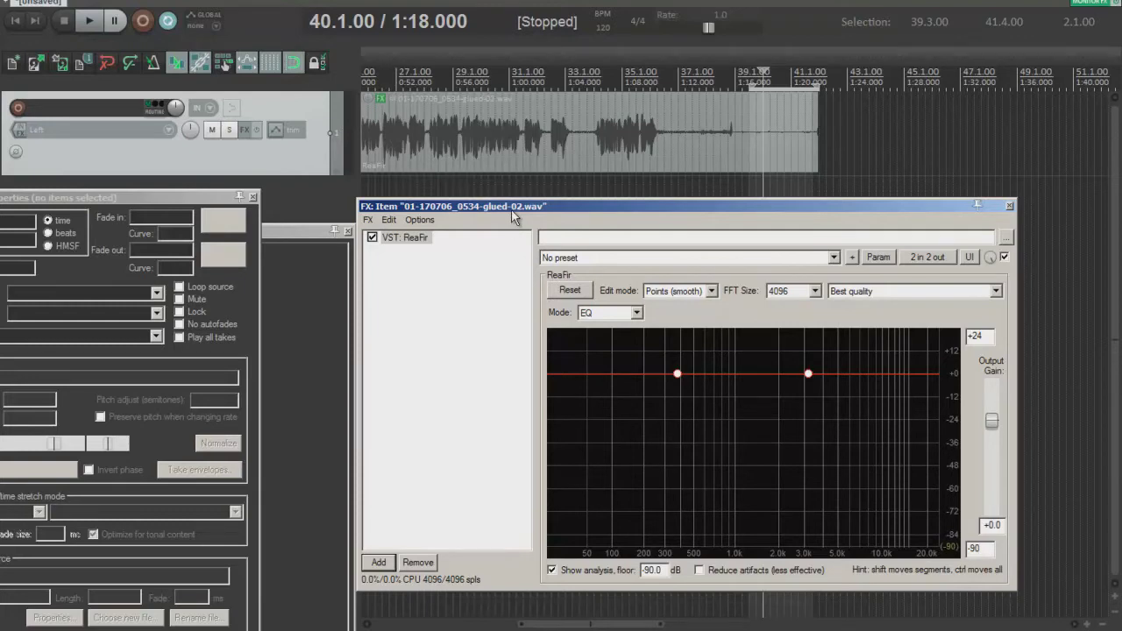
{"action": "left_click_drag", "start_coordinate": [515, 216], "coordinate": [496, 166]}
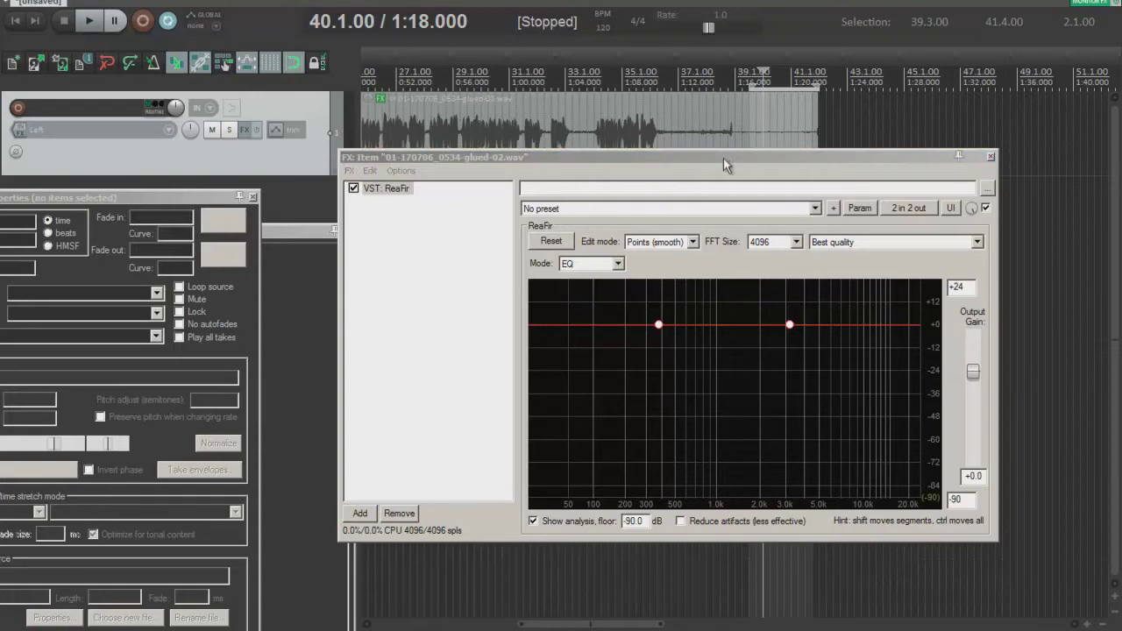
{"action": "left_click_drag", "start_coordinate": [695, 165], "coordinate": [405, 172]}
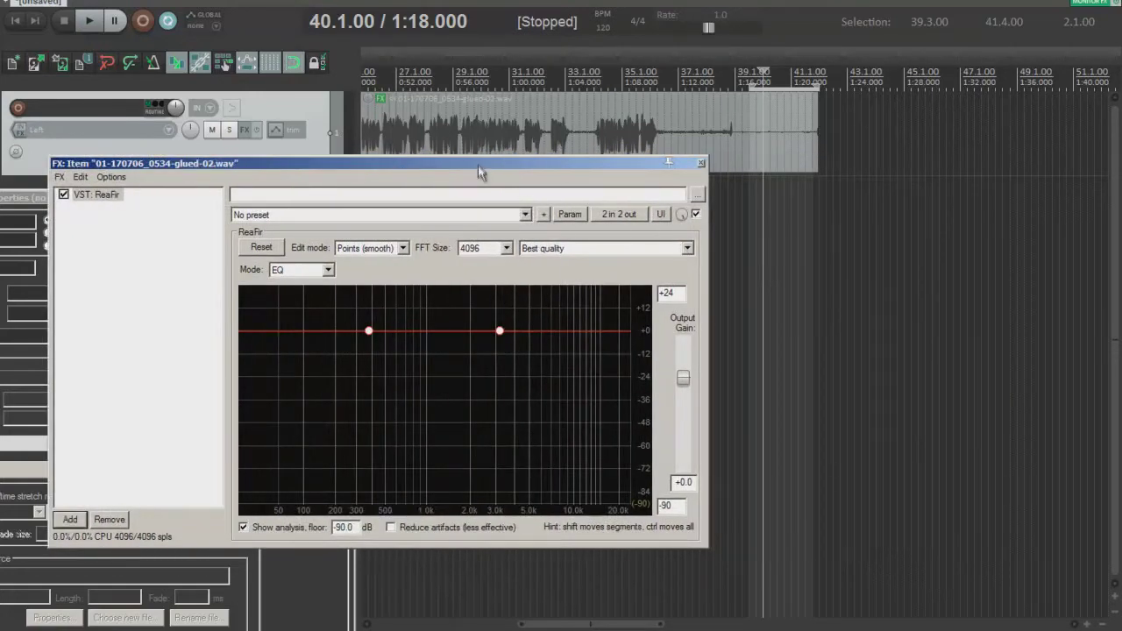
{"action": "left_click_drag", "start_coordinate": [480, 167], "coordinate": [568, 160]}
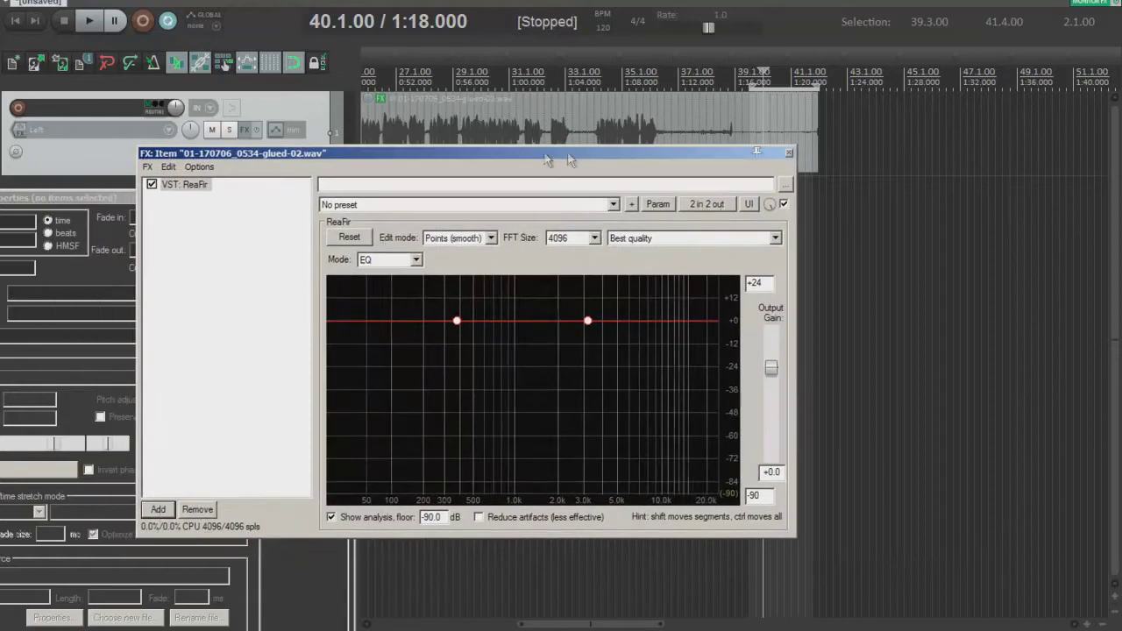
- Set ReaFir's mode to Subtract and enable automatic building of the noise profile
{"action": "left_click", "coordinate": [416, 261]}
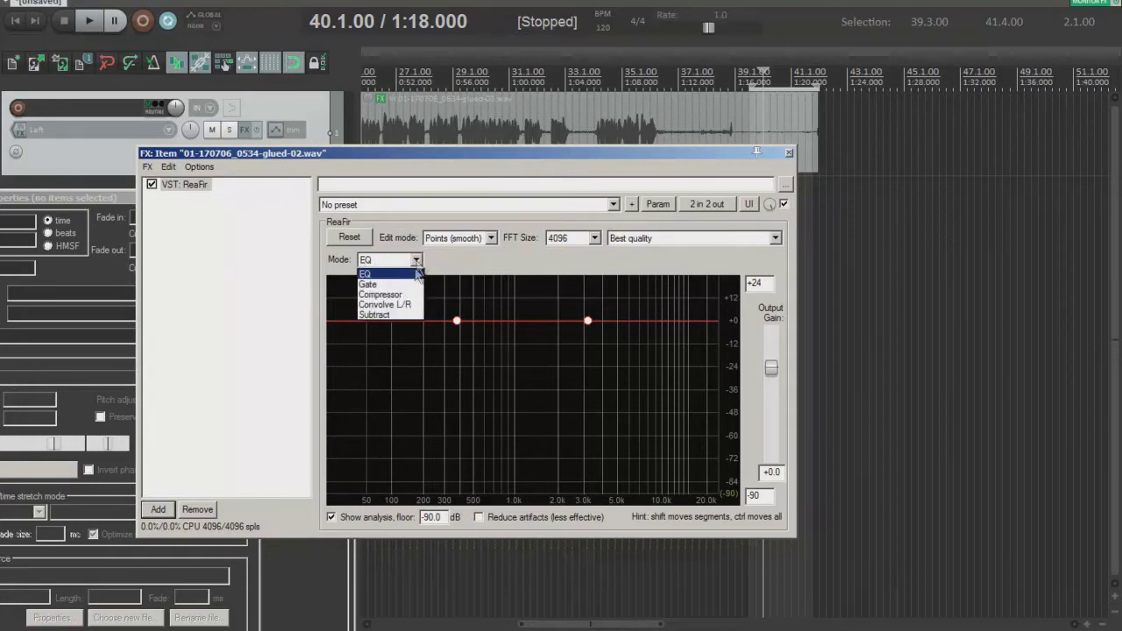
{"action": "left_click", "coordinate": [382, 317]}
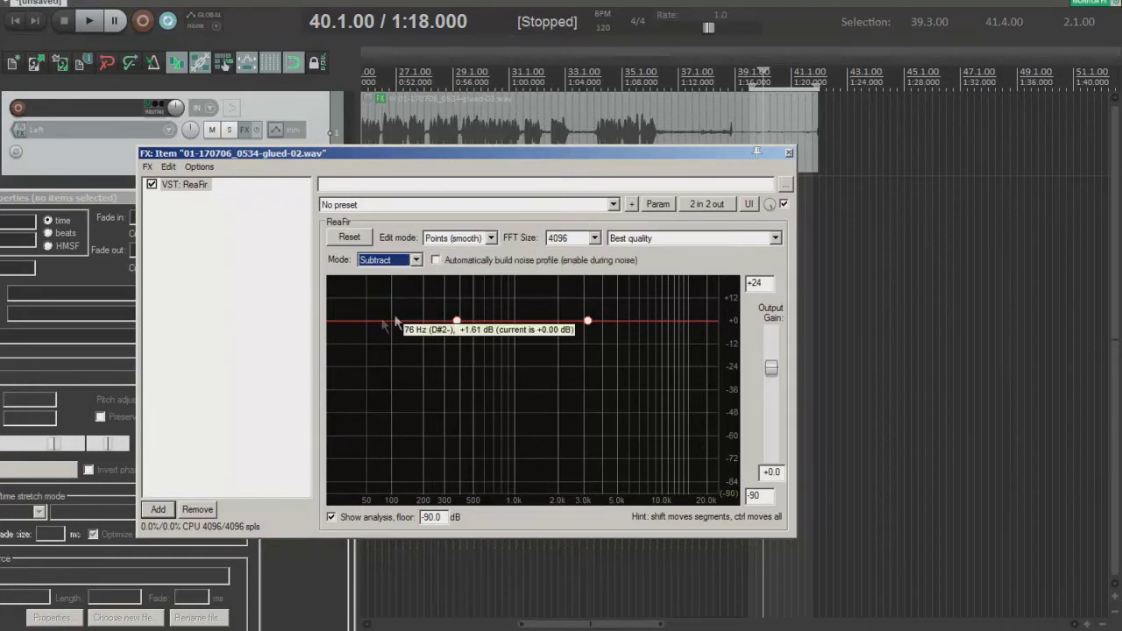
{"action": "left_click", "coordinate": [436, 260]}
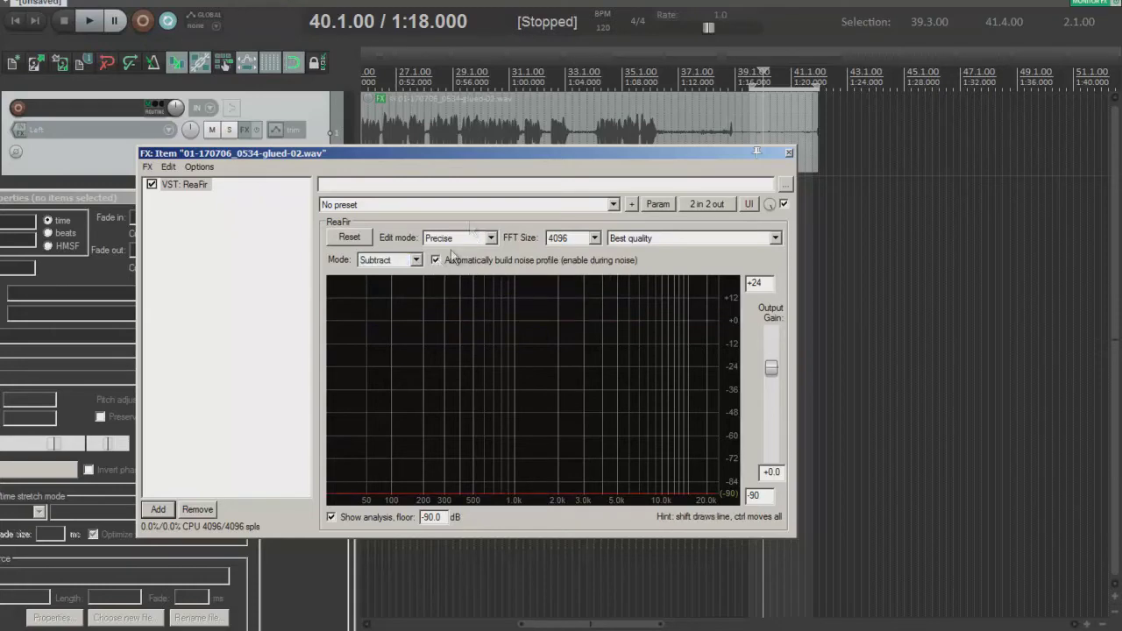
- Play the noise-only section briefly from 40.2.00 so ReaFir captures the noise profile, then stop playback
{"action": "left_click_drag", "start_coordinate": [485, 158], "coordinate": [326, 134]}
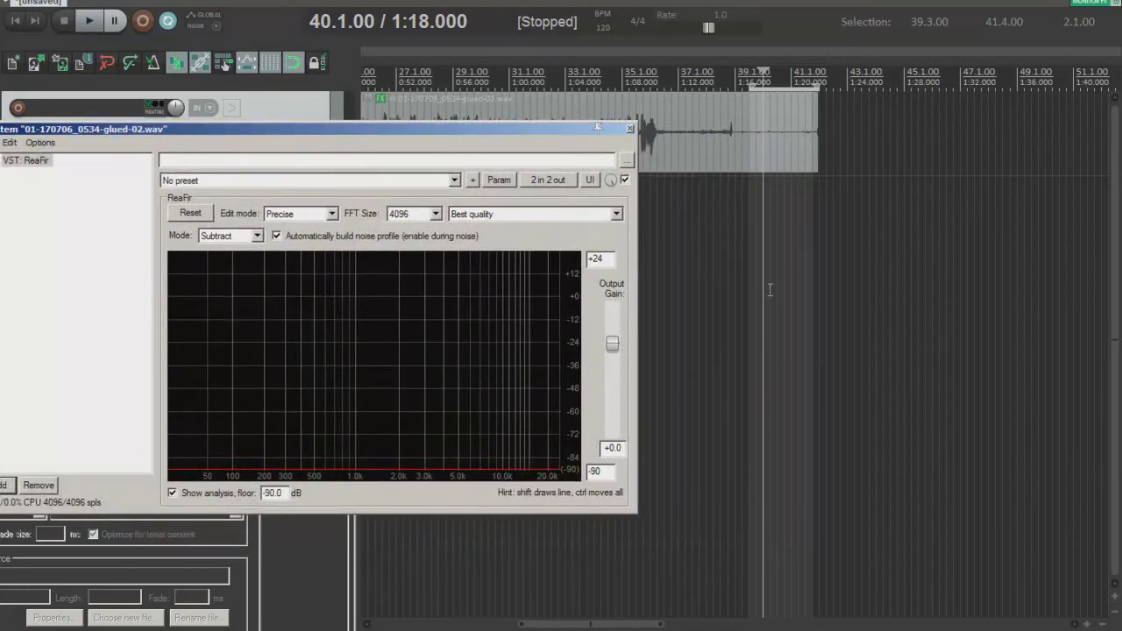
{"action": "left_click", "coordinate": [770, 289]}
{"action": "key", "text": "space"}
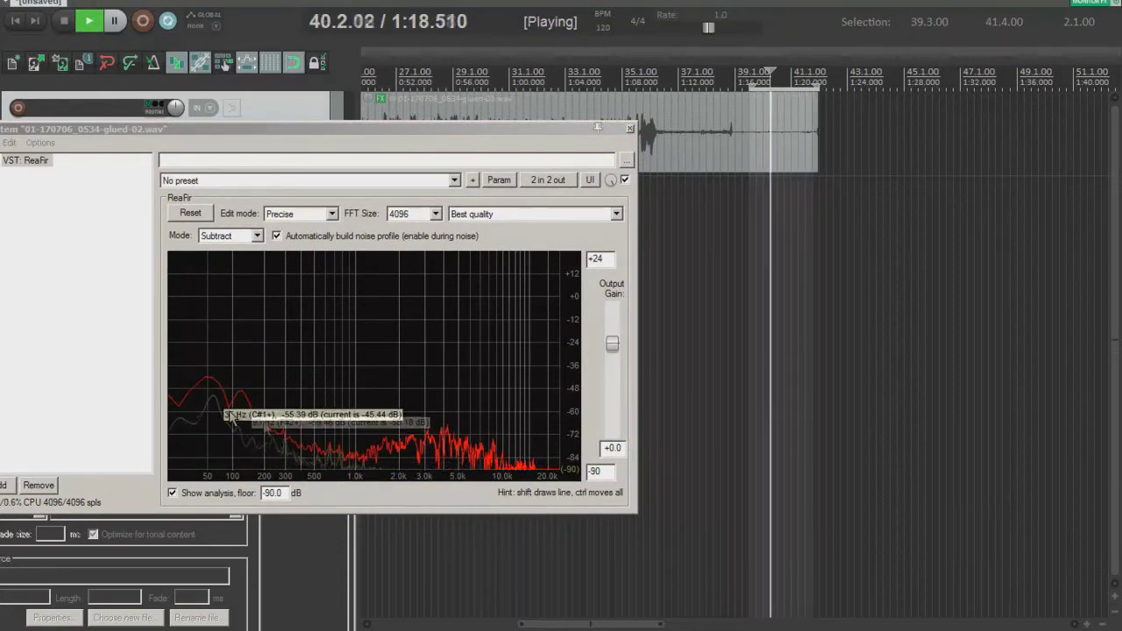
{"action": "key", "text": "space"}
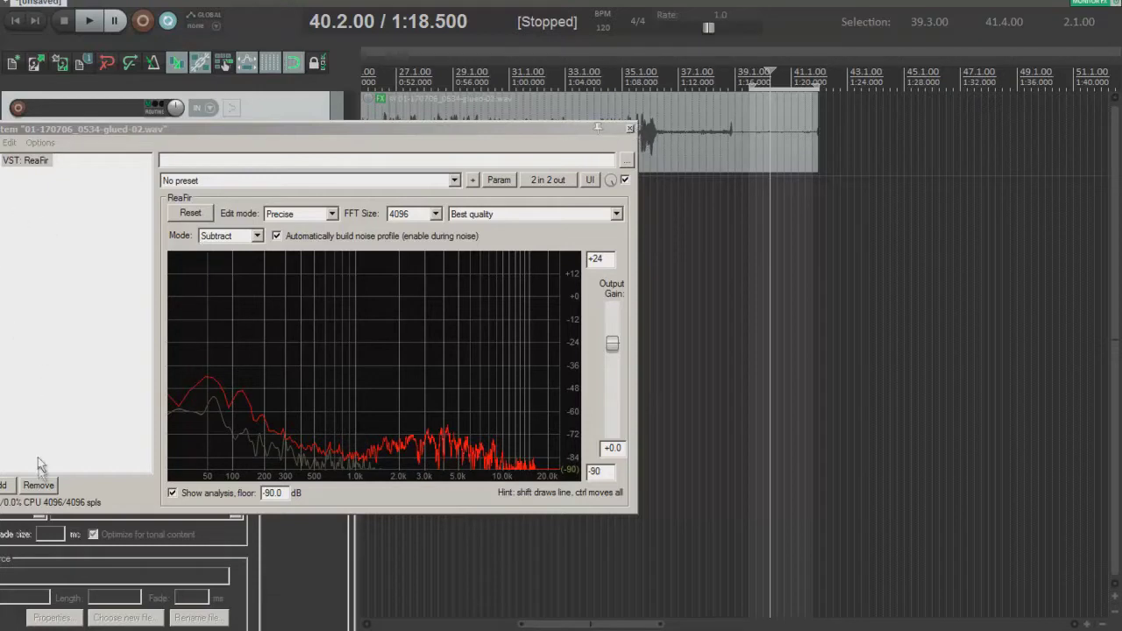
- Remove ReaFir from the audio item and close its effects window
{"action": "left_click", "coordinate": [38, 485]}
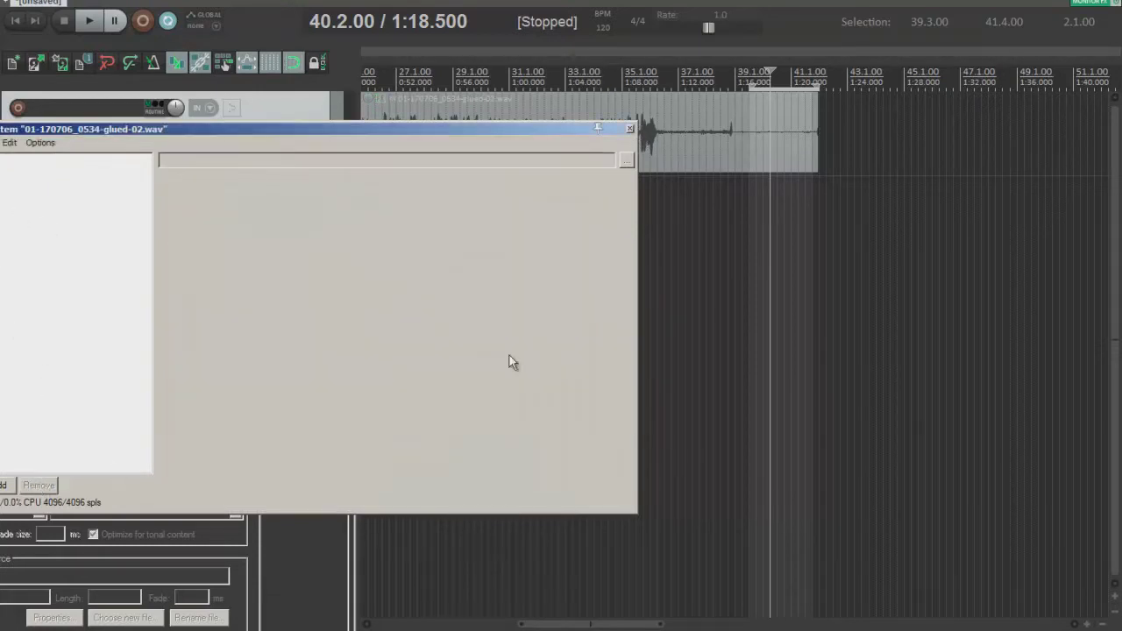
{"action": "left_click", "coordinate": [630, 128]}
- Trim the end of the audio item to 41.3.00 and bring the loop end back to the trimmed edge
{"action": "left_click", "coordinate": [803, 186]}
{"action": "scroll", "coordinate": [802, 193], "scroll_direction": "up", "scroll_amount": 5}
{"action": "left_click_drag", "start_coordinate": [782, 159], "coordinate": [713, 148]}
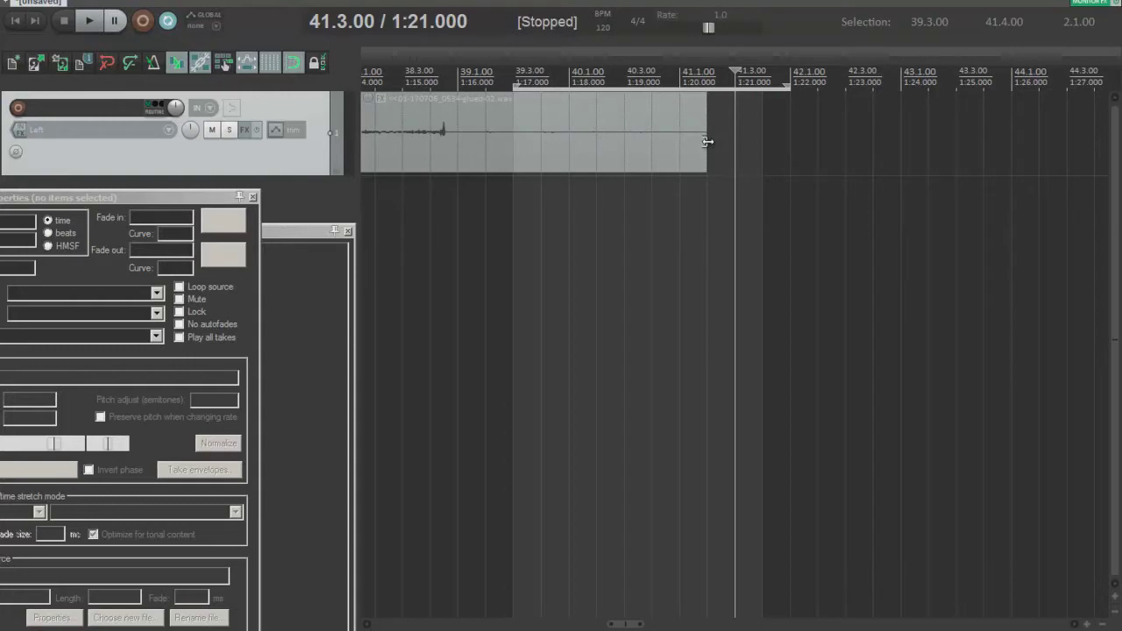
{"action": "left_click_drag", "start_coordinate": [708, 142], "coordinate": [817, 143]}
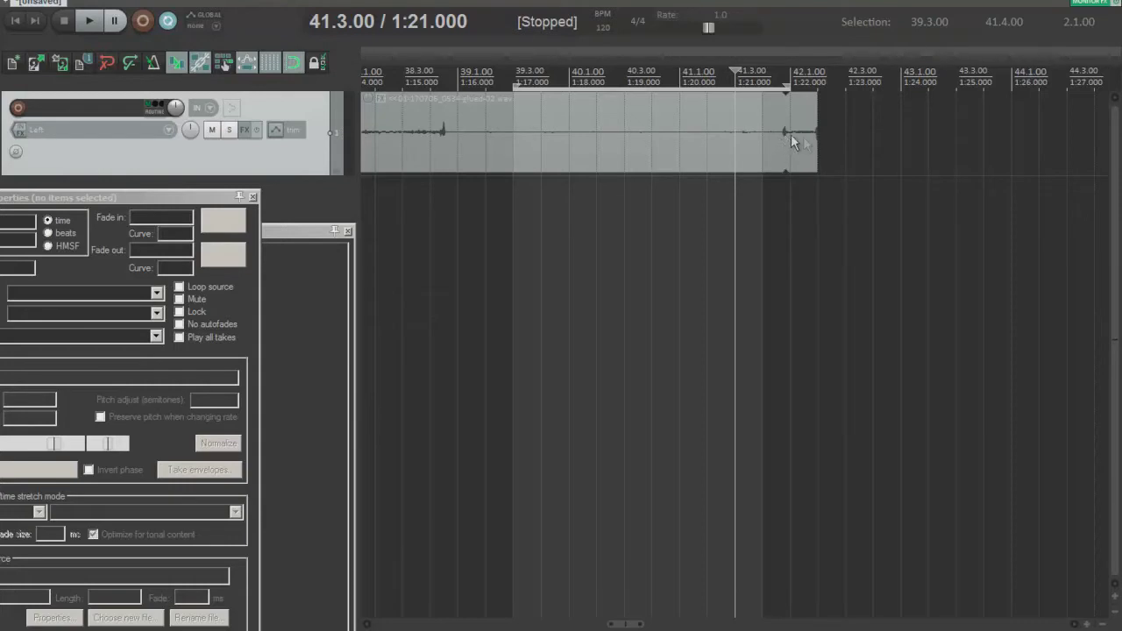
{"action": "left_click_drag", "start_coordinate": [814, 137], "coordinate": [814, 137]}
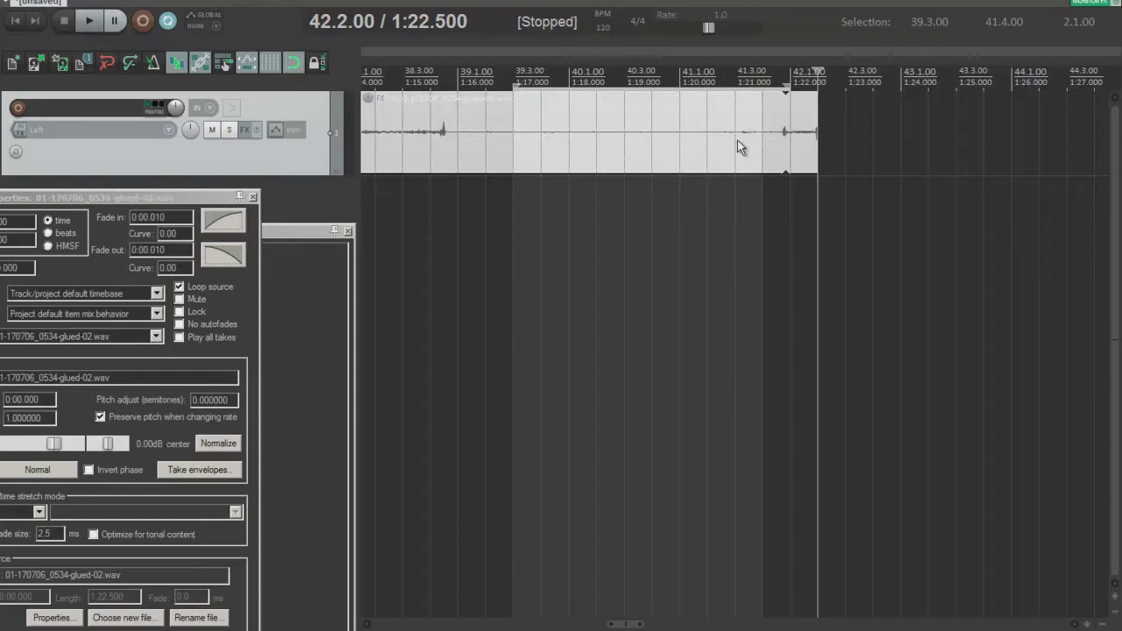
{"action": "left_click_drag", "start_coordinate": [816, 147], "coordinate": [734, 150]}
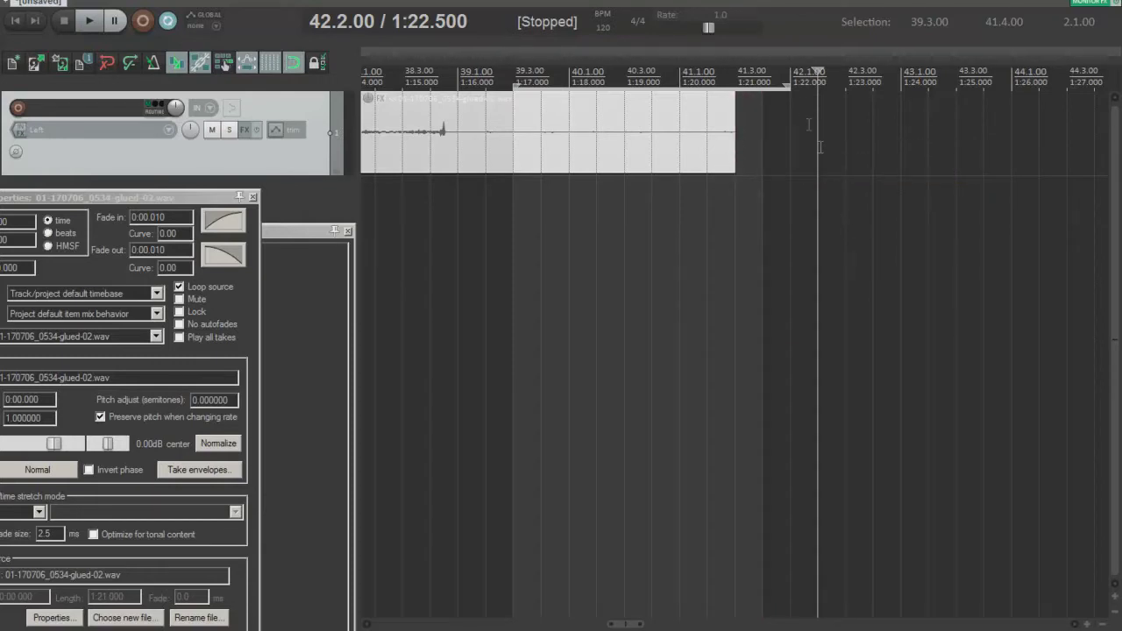
{"action": "left_click_drag", "start_coordinate": [791, 86], "coordinate": [731, 89]}
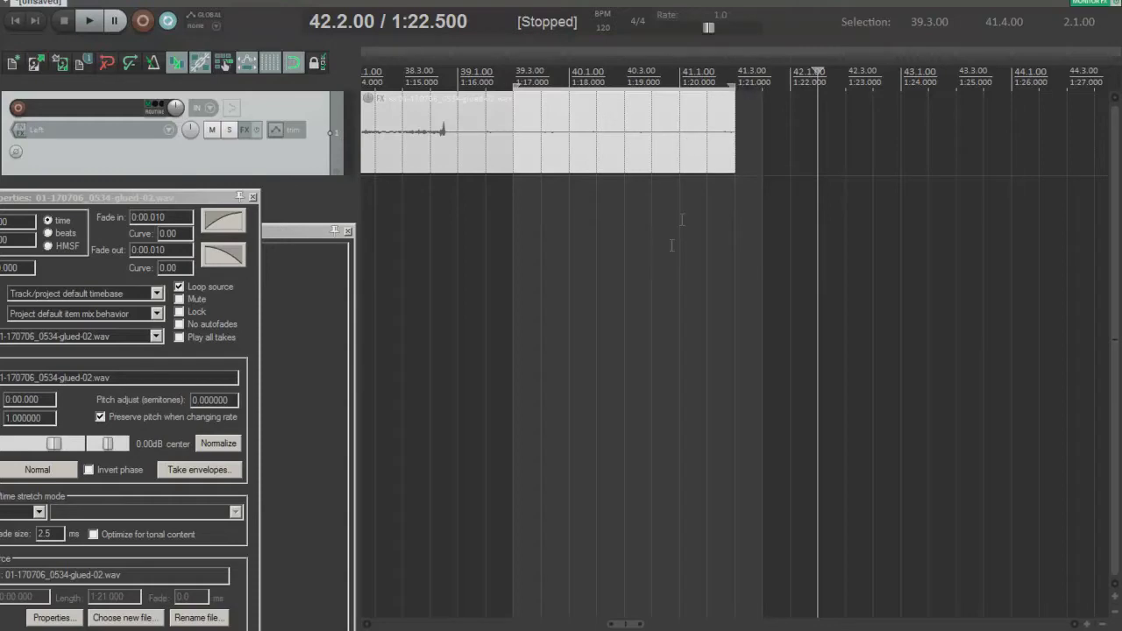
- Add ReaFir to the audio item's take effects through the item's properties
{"action": "left_click", "coordinate": [579, 254]}
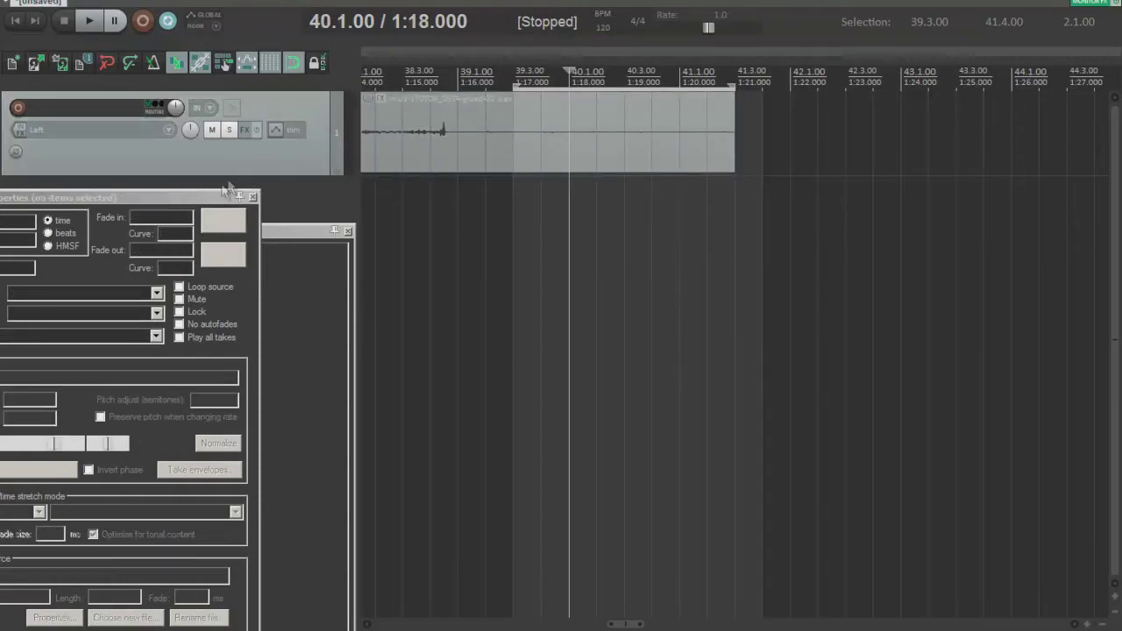
{"action": "left_click_drag", "start_coordinate": [210, 197], "coordinate": [619, 57]}
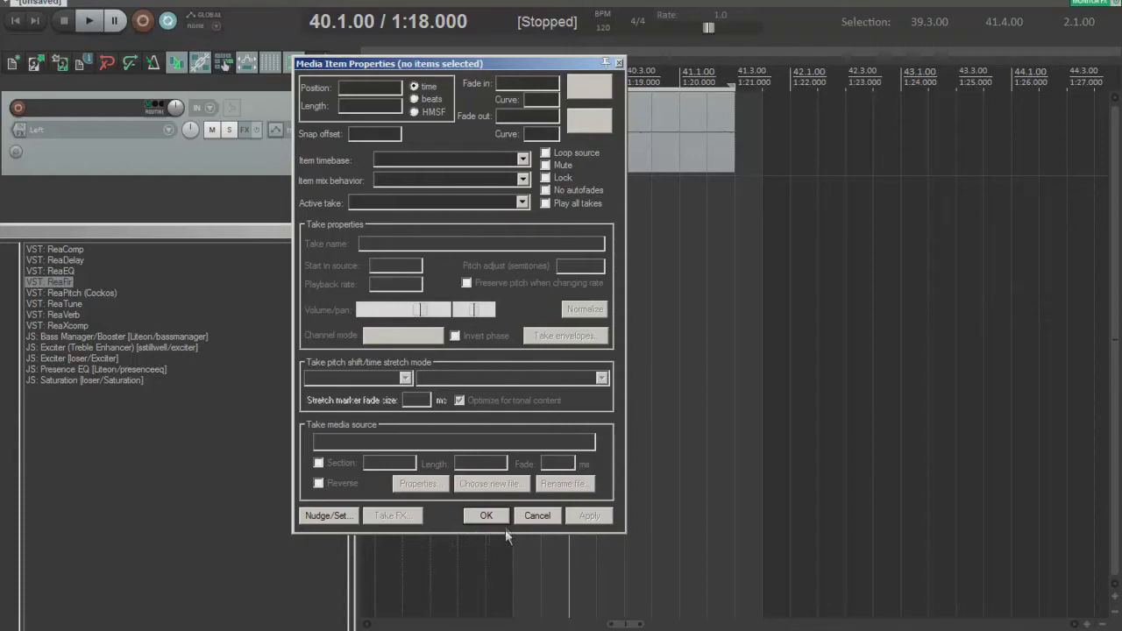
{"action": "left_click", "coordinate": [664, 172]}
{"action": "left_click", "coordinate": [396, 517]}
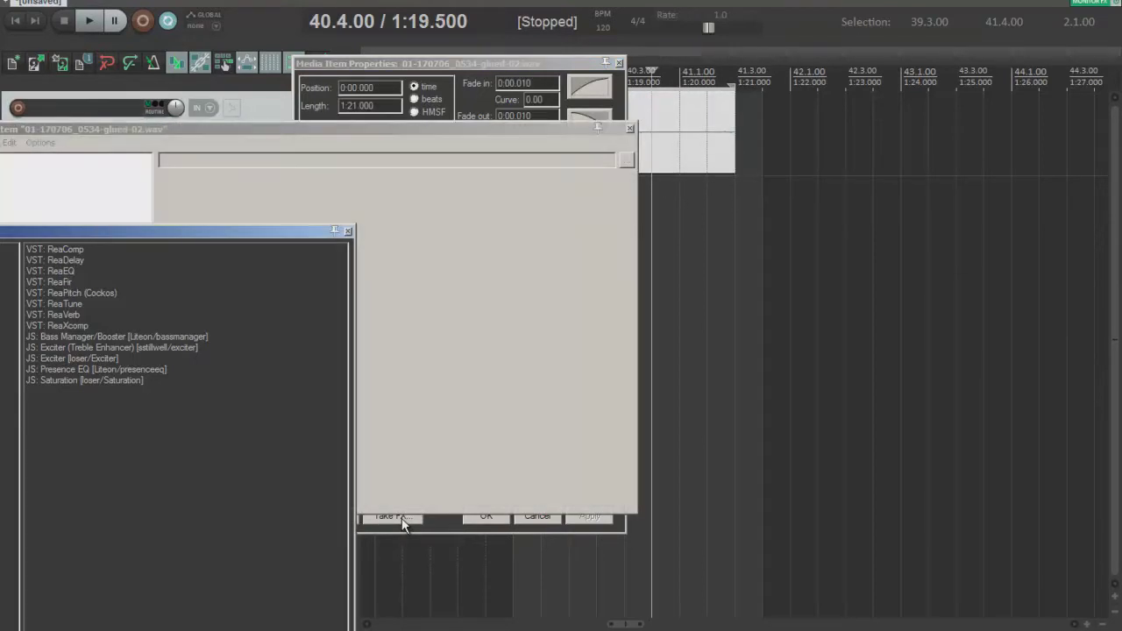
{"action": "double_click", "coordinate": [56, 281]}
{"action": "left_click_drag", "start_coordinate": [221, 129], "coordinate": [458, 304]}
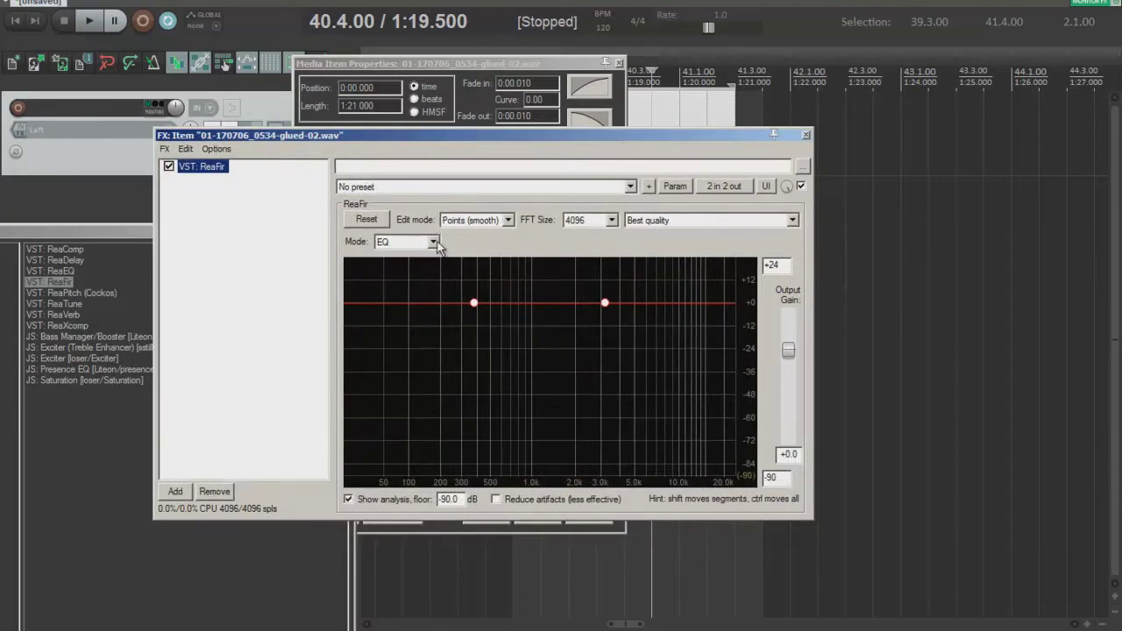
- Set ReaFir's mode to Subtract with automatic building of the noise profile enabled
{"action": "left_click", "coordinate": [434, 242]}
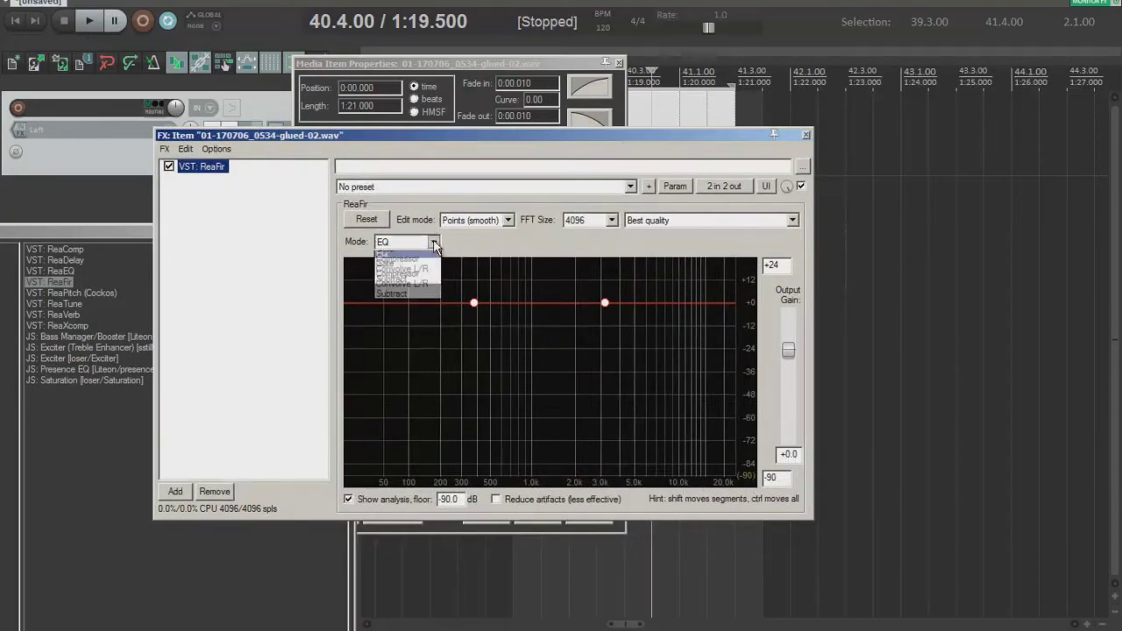
{"action": "left_click", "coordinate": [407, 297]}
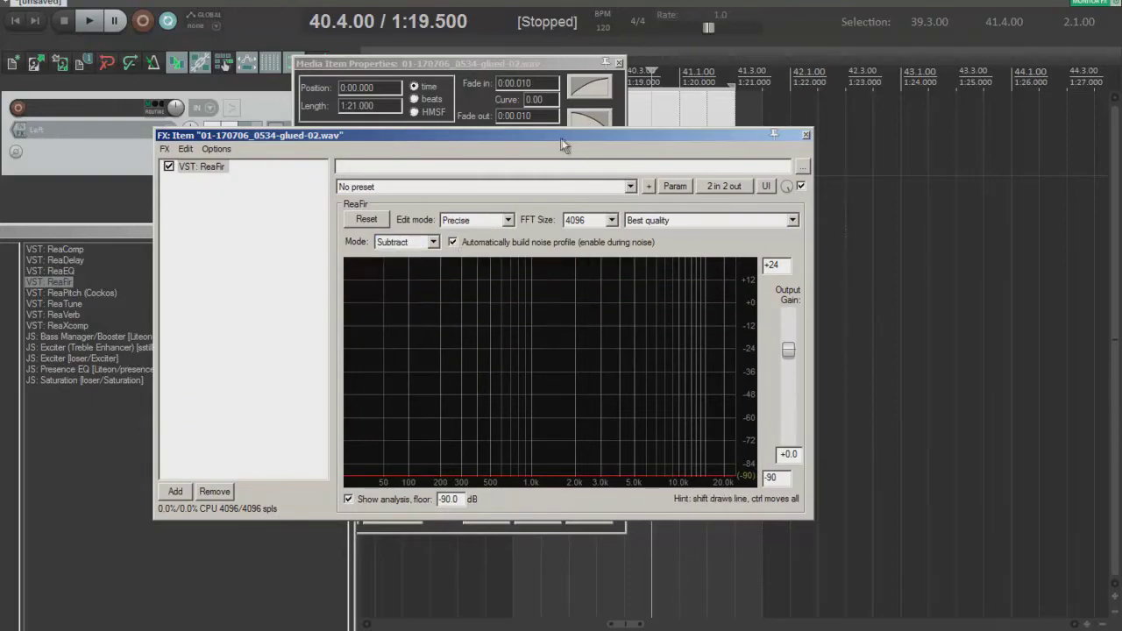
{"action": "left_click_drag", "start_coordinate": [561, 138], "coordinate": [433, 256]}
- Play the noise-only section briefly from 40.4.00 so ReaFir captures the noise profile, then stop playback
{"action": "left_click", "coordinate": [646, 202]}
{"action": "key", "text": "space"}
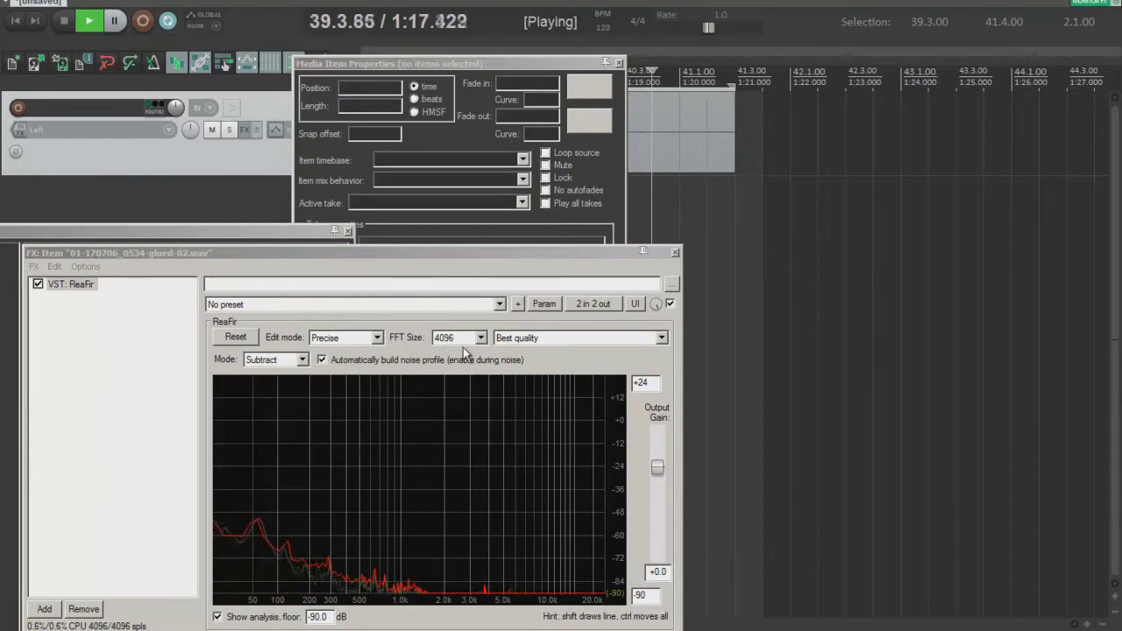
{"action": "key", "text": "space"}
{"action": "left_click_drag", "start_coordinate": [460, 255], "coordinate": [611, 132]}
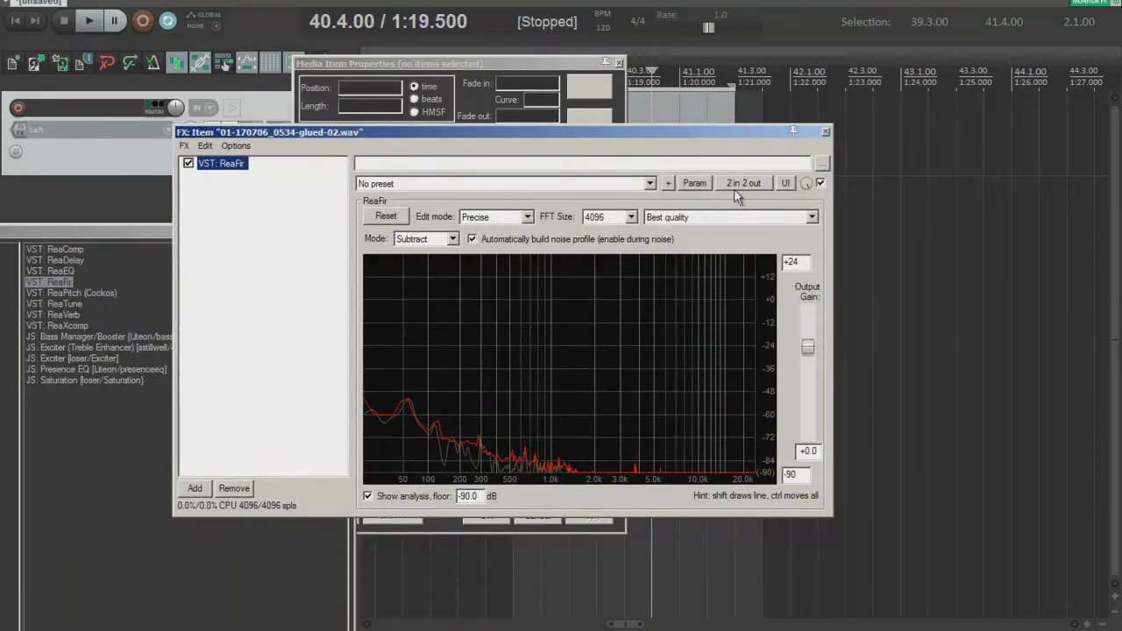
{"action": "left_click_drag", "start_coordinate": [701, 135], "coordinate": [686, 315]}
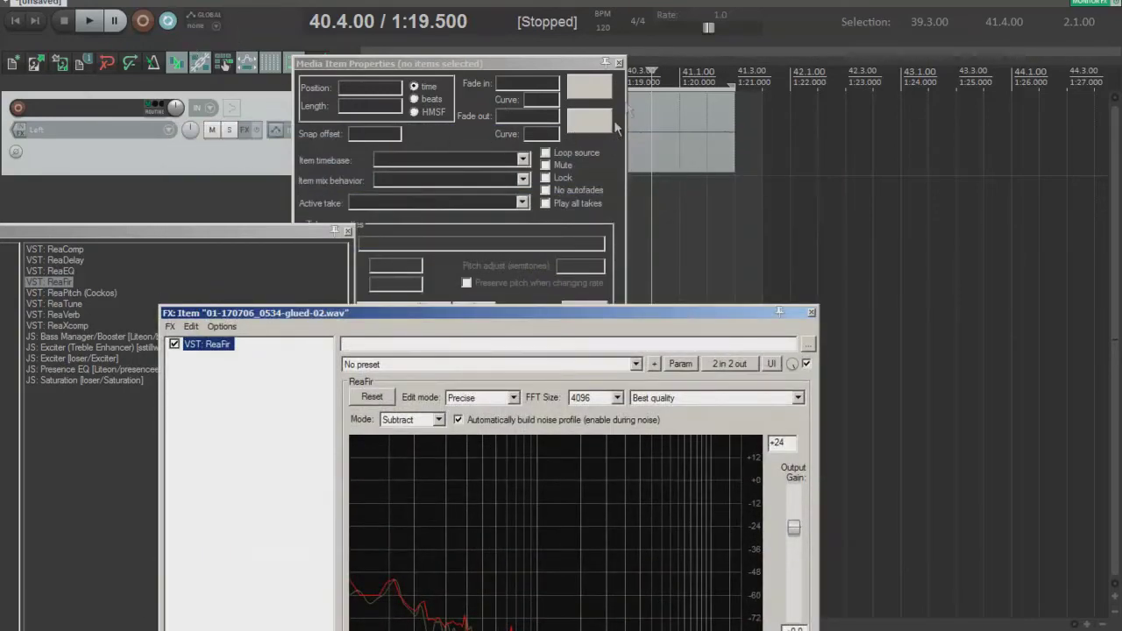
- Close the item properties window and turn off ReaFir's automatic building of the noise profile
{"action": "left_click", "coordinate": [617, 63]}
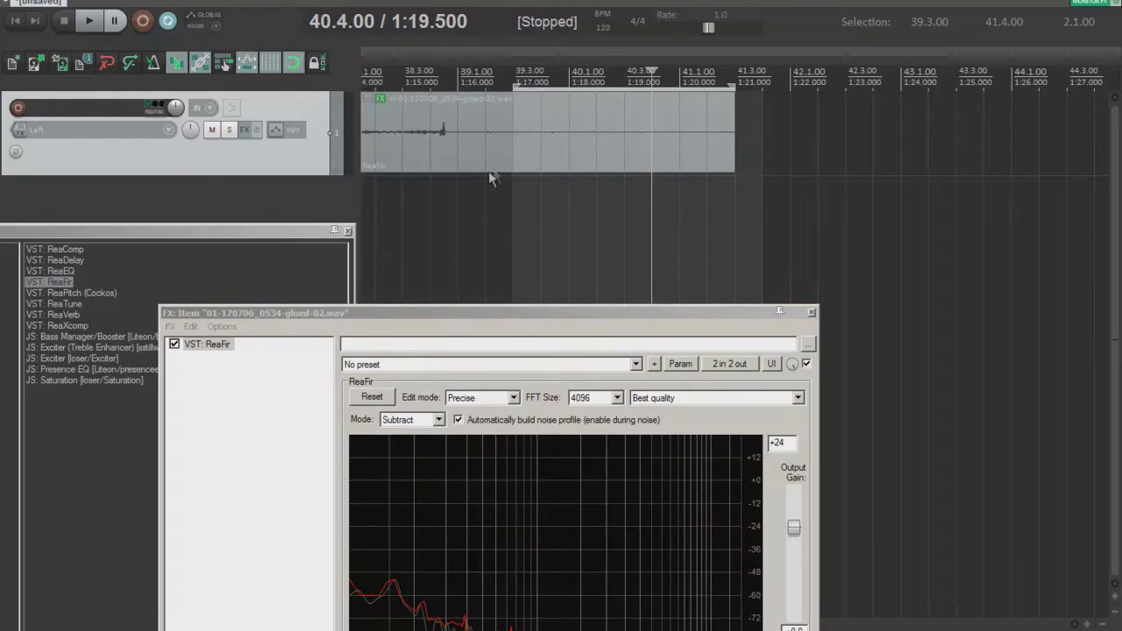
{"action": "scroll", "coordinate": [497, 158], "scroll_direction": "down", "scroll_amount": 3}
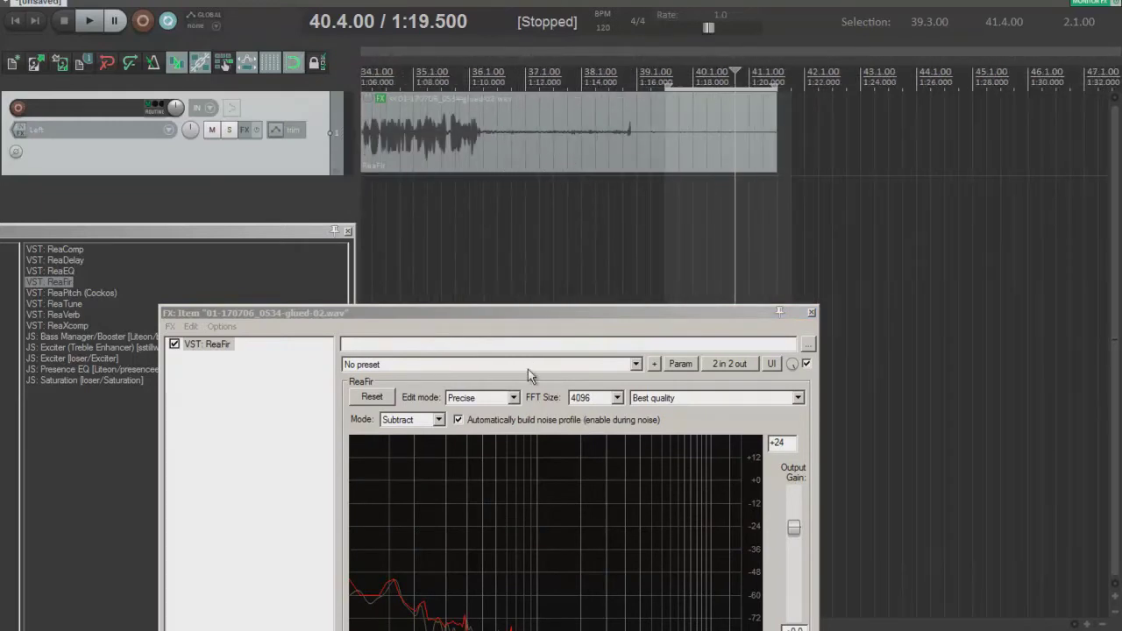
{"action": "left_click", "coordinate": [458, 420]}
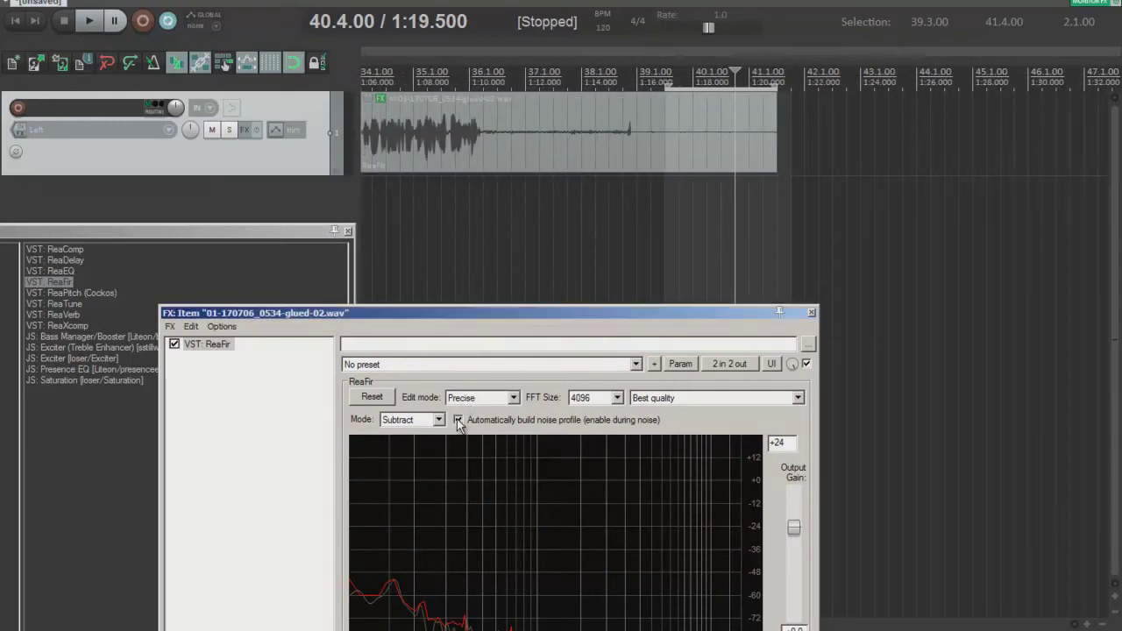
{"action": "left_click_drag", "start_coordinate": [489, 324], "coordinate": [502, 346]}
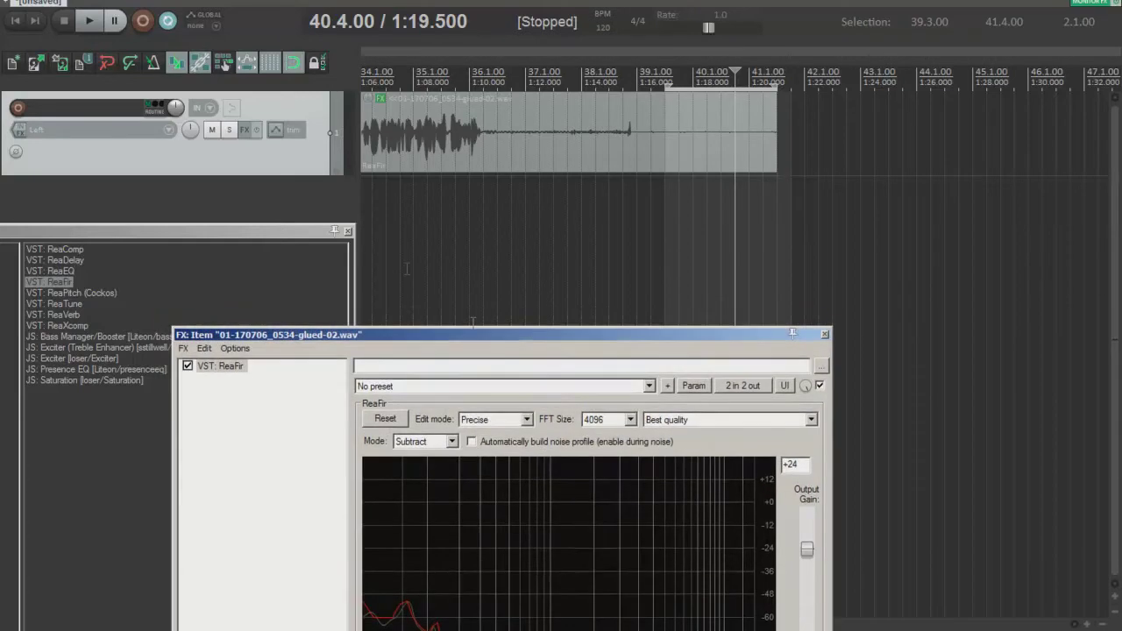
- Play the voice from 25.1.00 several times, comparing its spectrum with the captured noise profile in ReaFir's graph
{"action": "scroll", "coordinate": [491, 197], "scroll_direction": "down", "scroll_amount": 4}
{"action": "left_click", "coordinate": [420, 196]}
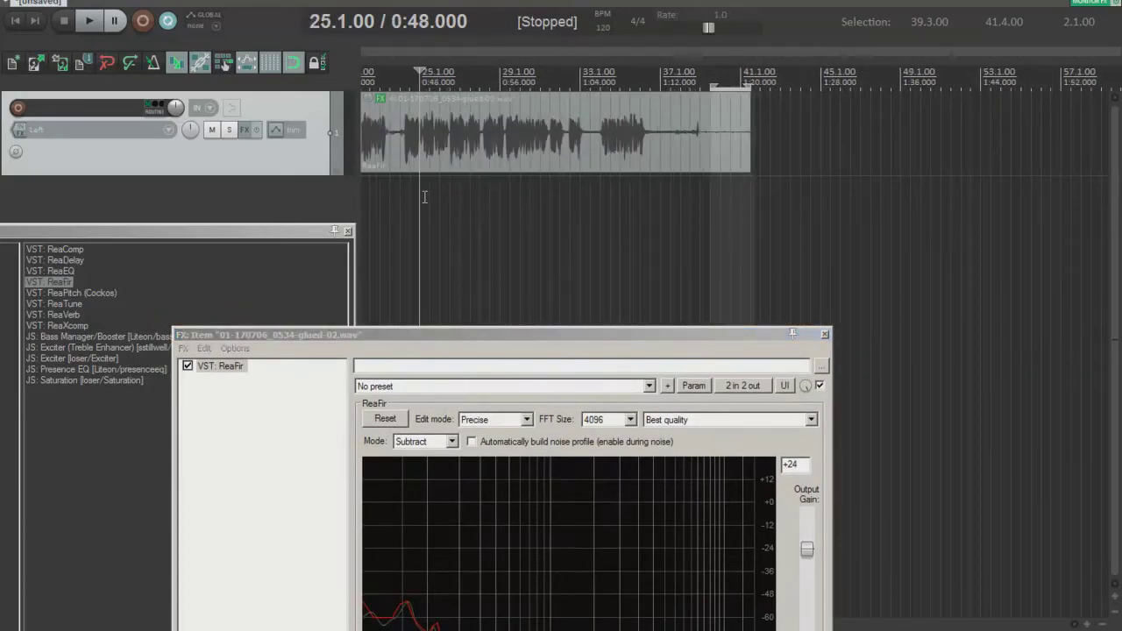
{"action": "key", "text": "space"}
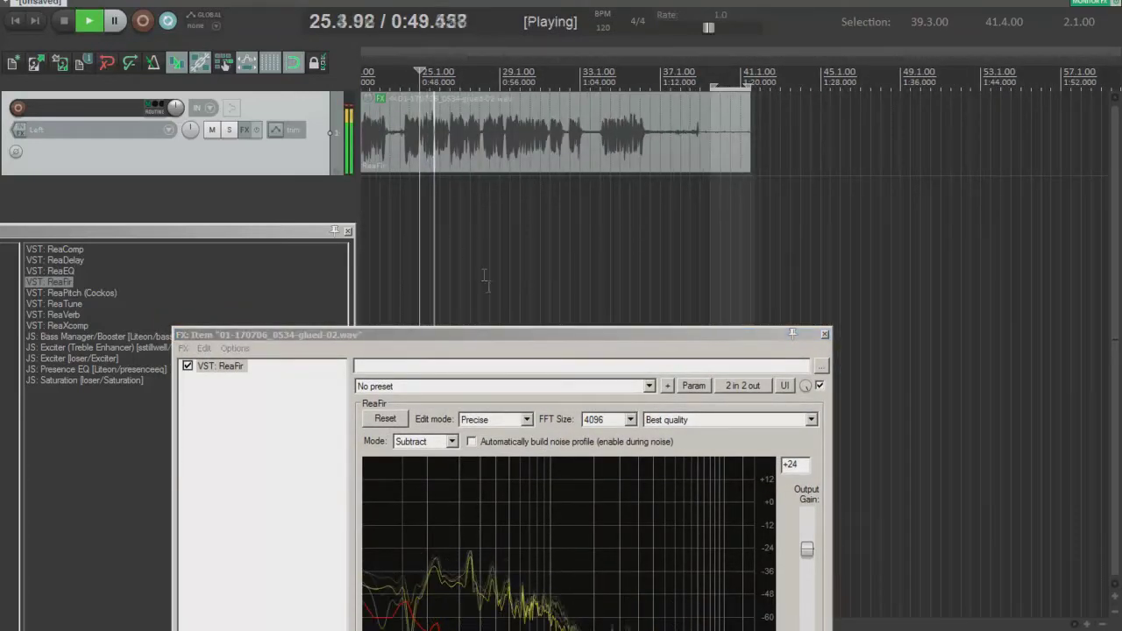
{"action": "left_click_drag", "start_coordinate": [467, 339], "coordinate": [407, 161]}
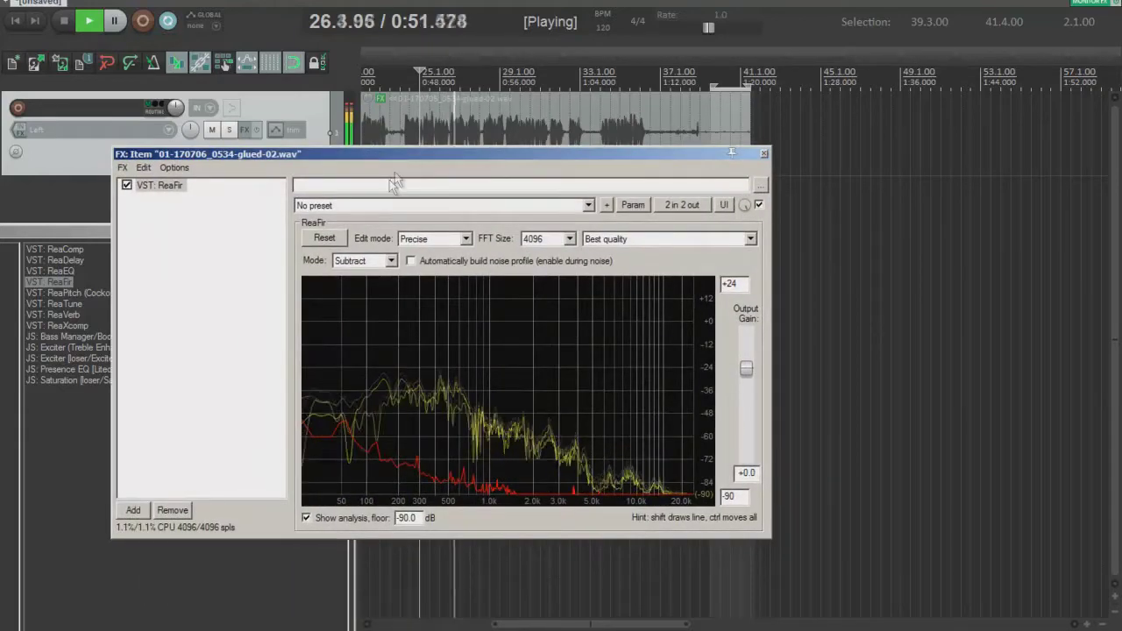
{"action": "key", "text": "space"}
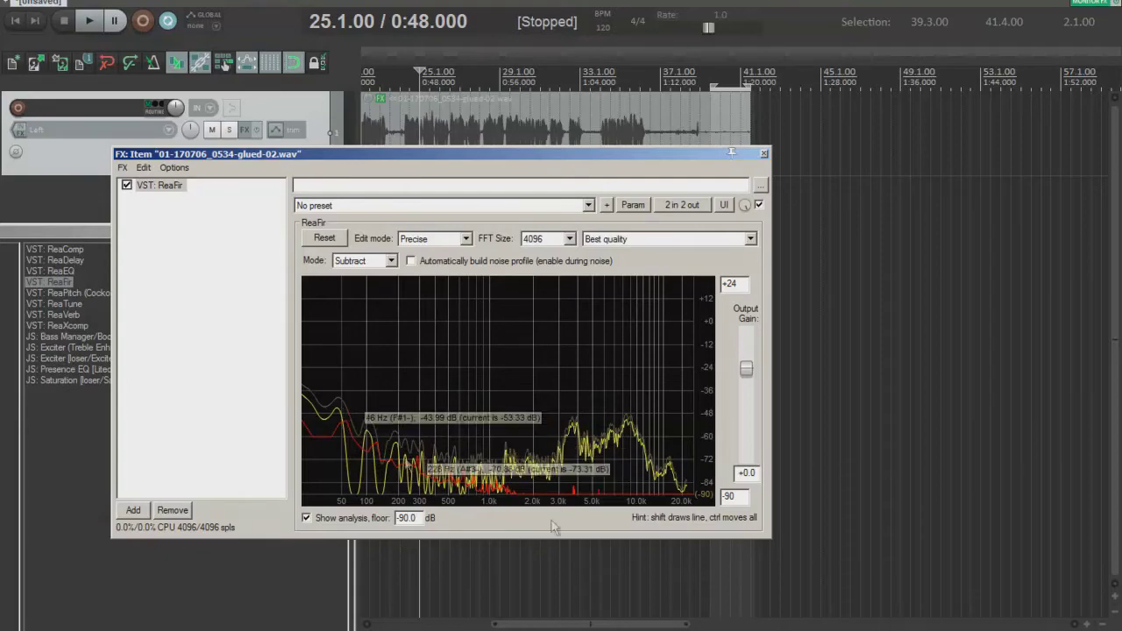
{"action": "key", "text": "space"}
{"action": "key", "text": "space"}
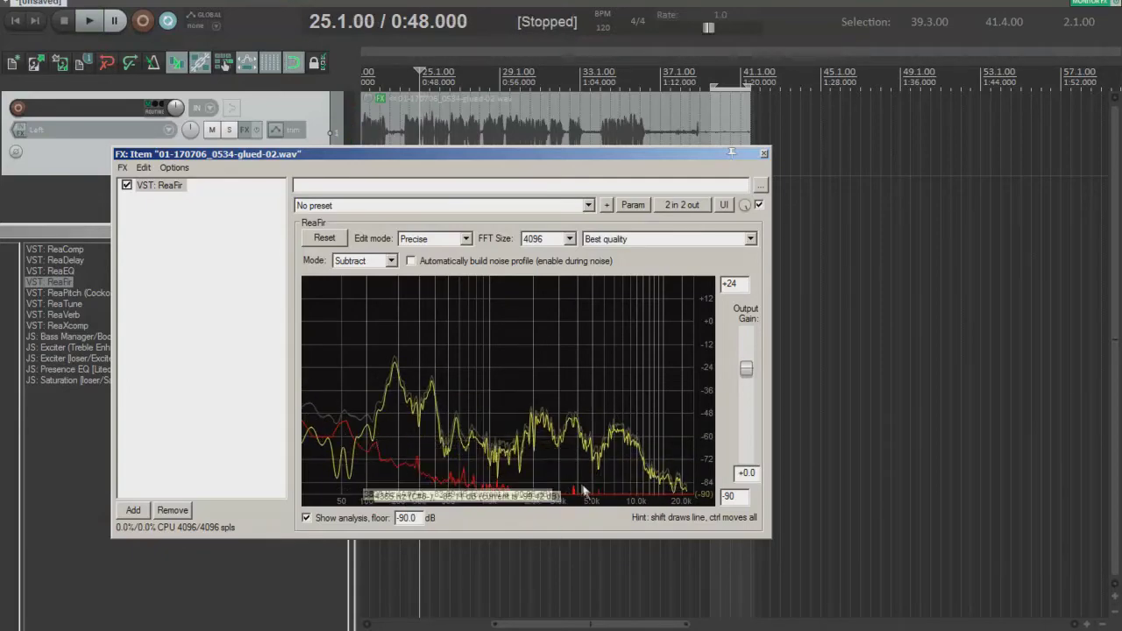
{"action": "key", "text": "space"}
{"action": "key", "text": "space"}
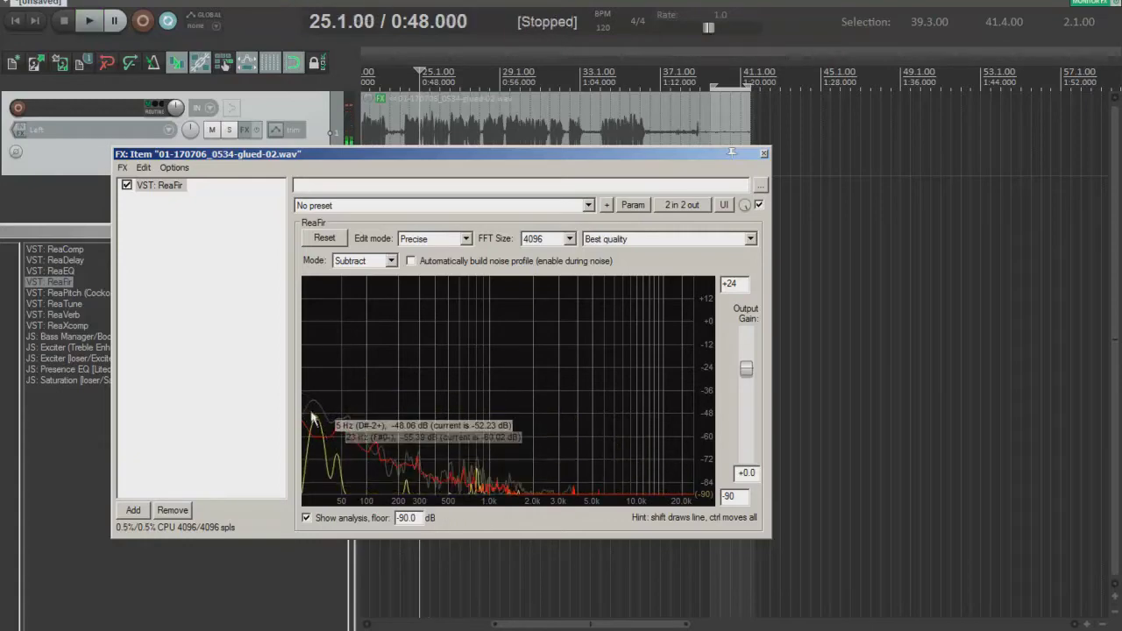
{"action": "key", "text": "space"}
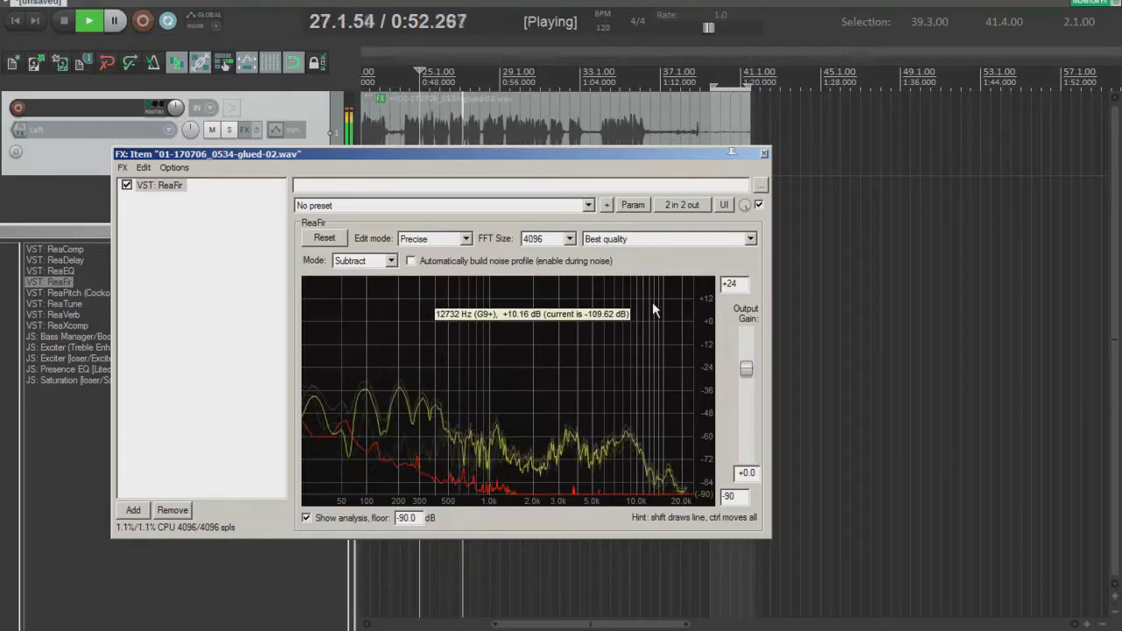
{"action": "key", "text": "space"}
- Arrange the effect windows clear of the track and replay the voice briefly from 25.1.00
{"action": "left_click_drag", "start_coordinate": [455, 158], "coordinate": [507, 263]}
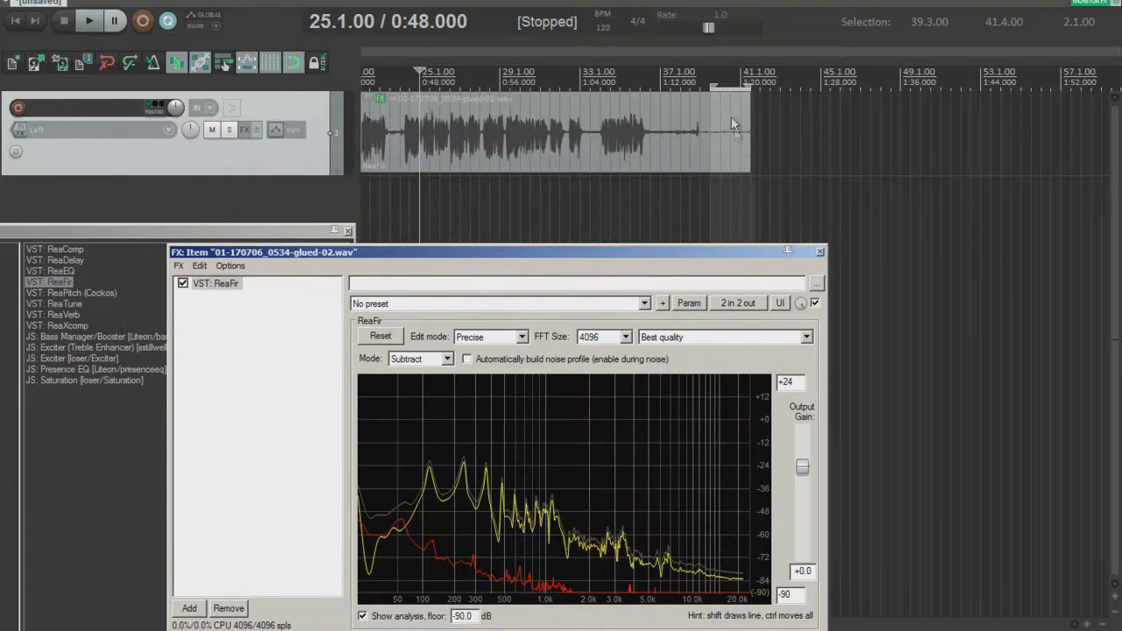
{"action": "left_click_drag", "start_coordinate": [383, 259], "coordinate": [479, 263]}
{"action": "left_click_drag", "start_coordinate": [296, 238], "coordinate": [323, 194]}
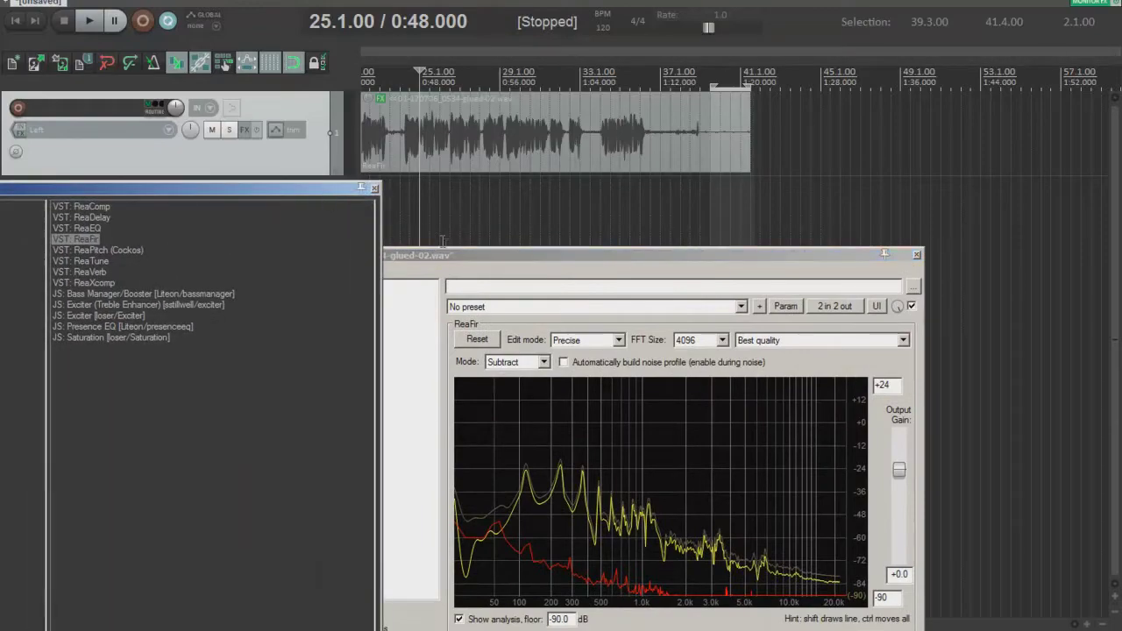
{"action": "left_click_drag", "start_coordinate": [447, 256], "coordinate": [486, 187]}
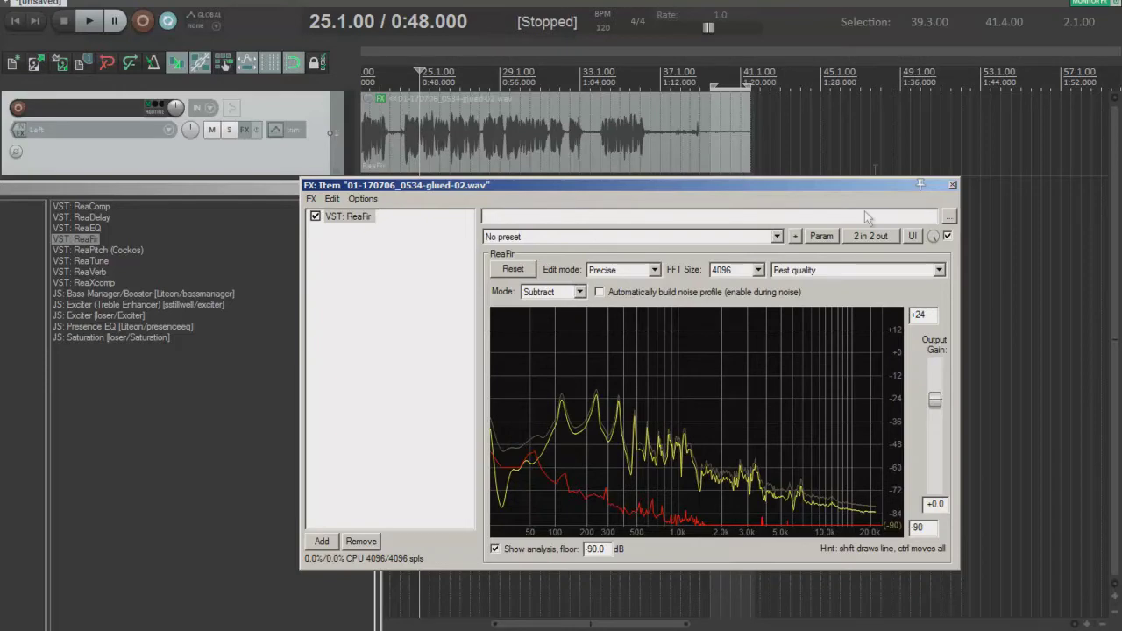
{"action": "left_click_drag", "start_coordinate": [784, 184], "coordinate": [691, 127]}
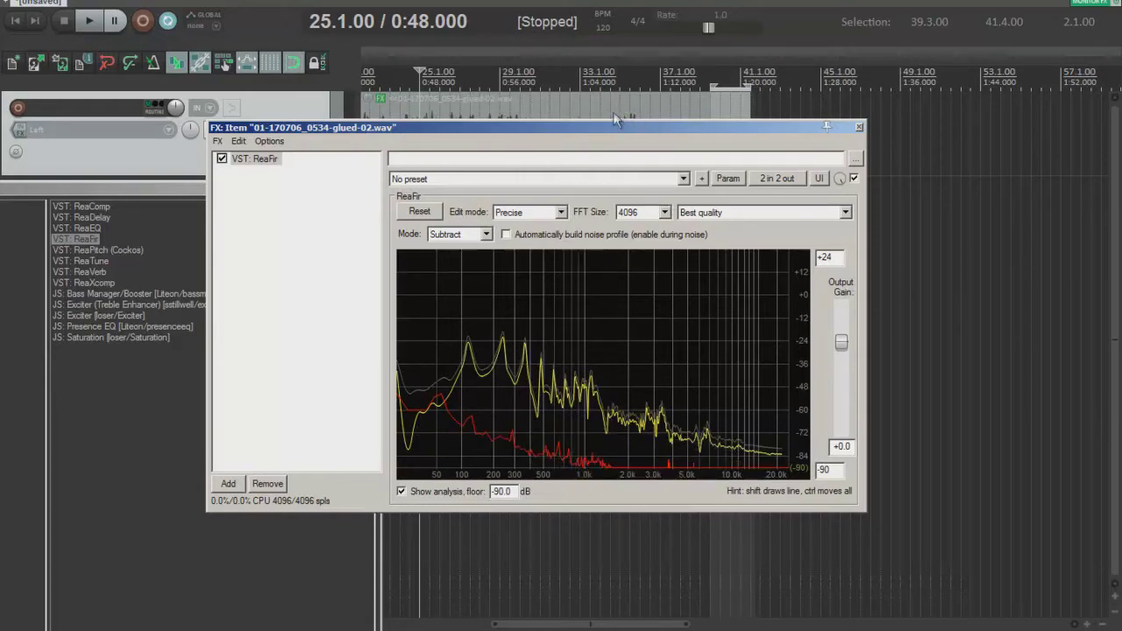
{"action": "left_click_drag", "start_coordinate": [603, 123], "coordinate": [589, 239]}
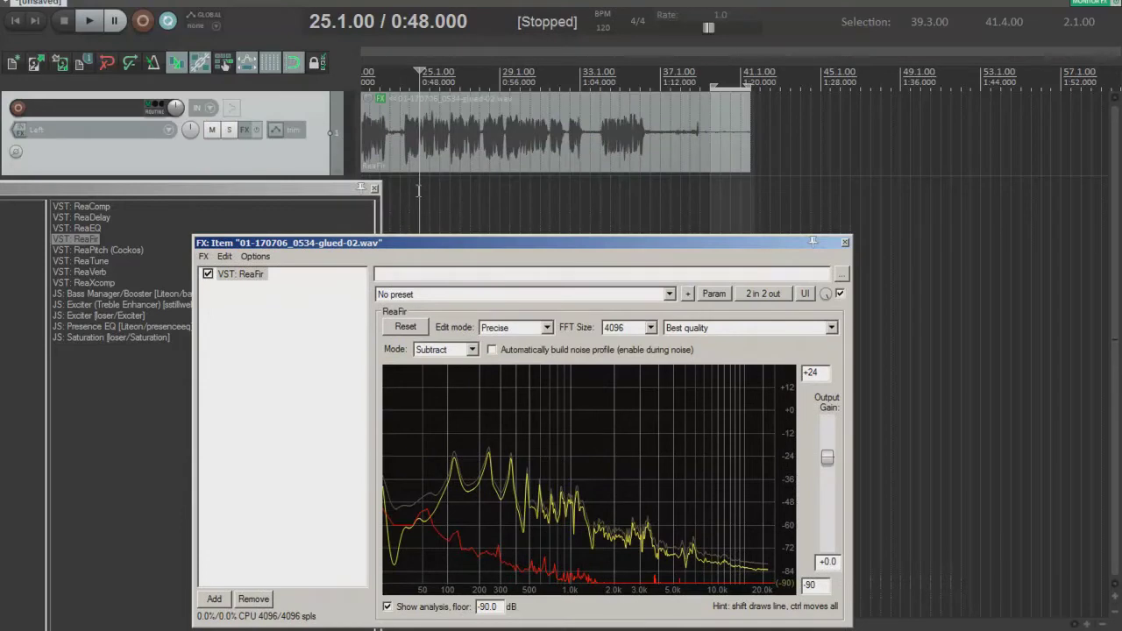
{"action": "key", "text": "space"}
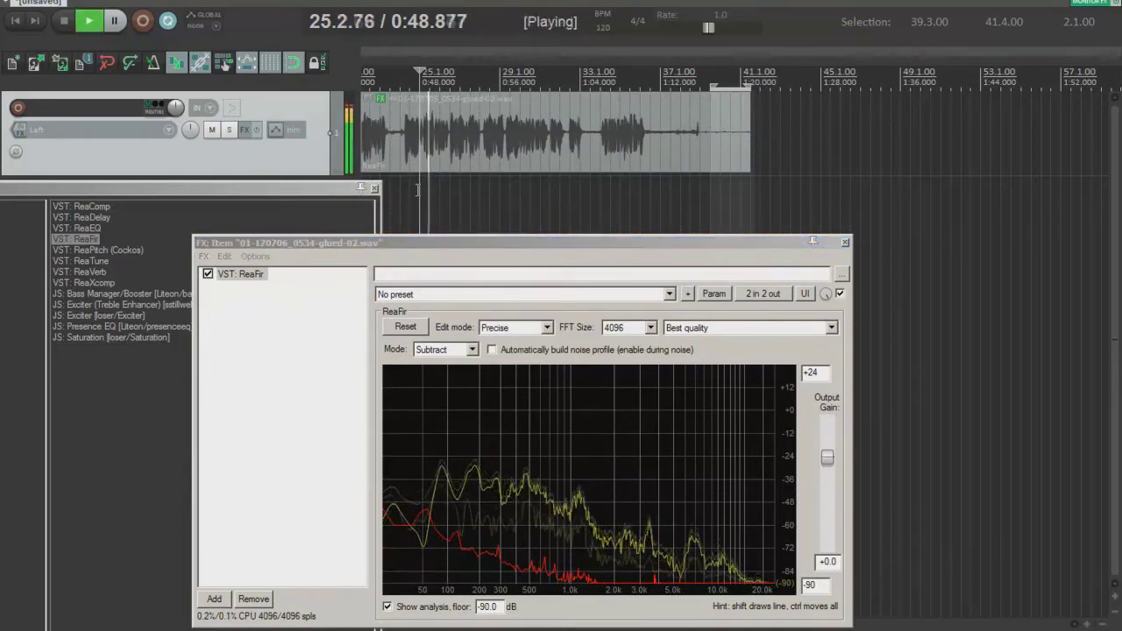
{"action": "key", "text": "space"}
{"action": "right_click", "coordinate": [658, 142]}
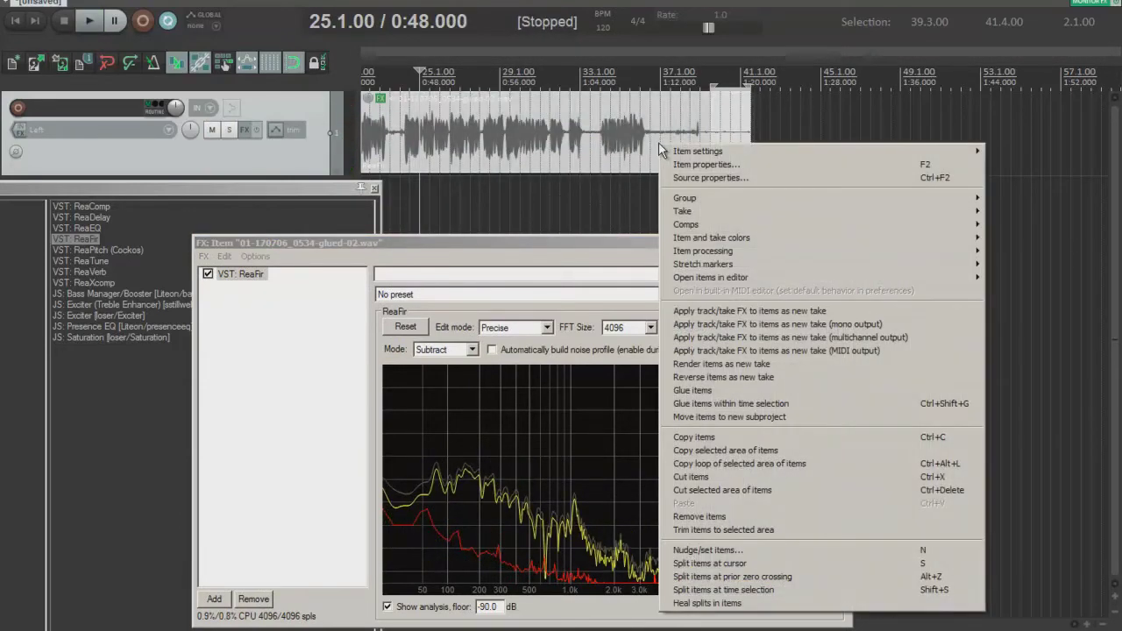
{"action": "right_click", "coordinate": [649, 131]}
{"action": "right_click", "coordinate": [648, 131]}
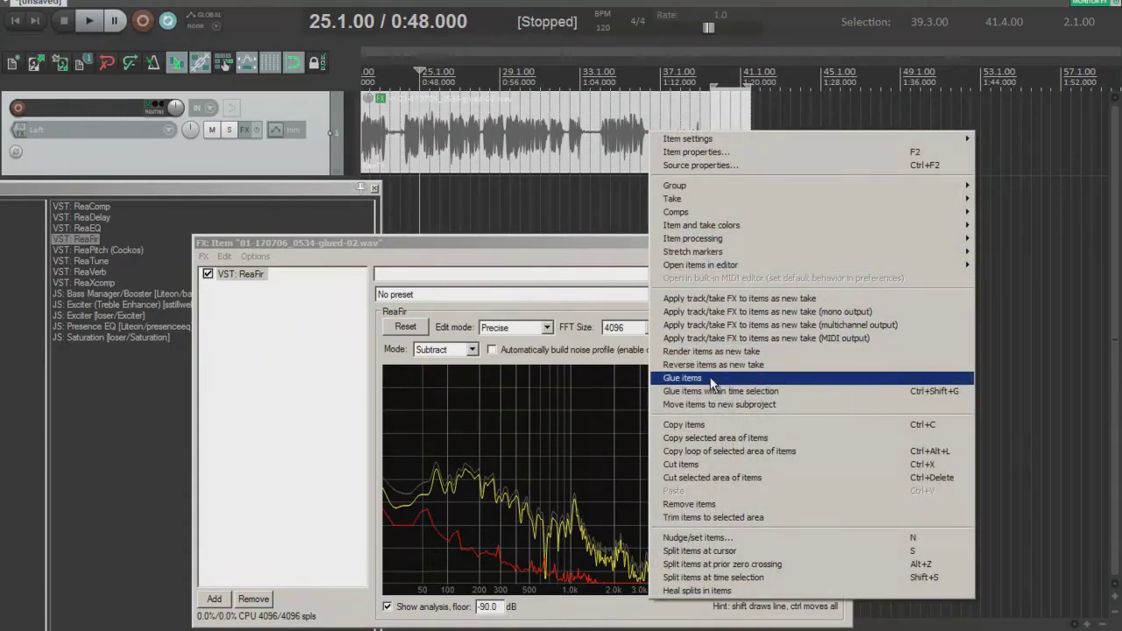
{"action": "left_click", "coordinate": [522, 167]}
- Split the audio item at 33.3.00, in the pause between two spoken passages
{"action": "left_click", "coordinate": [589, 158]}
{"action": "scroll", "coordinate": [590, 158], "scroll_direction": "up", "scroll_amount": 3}
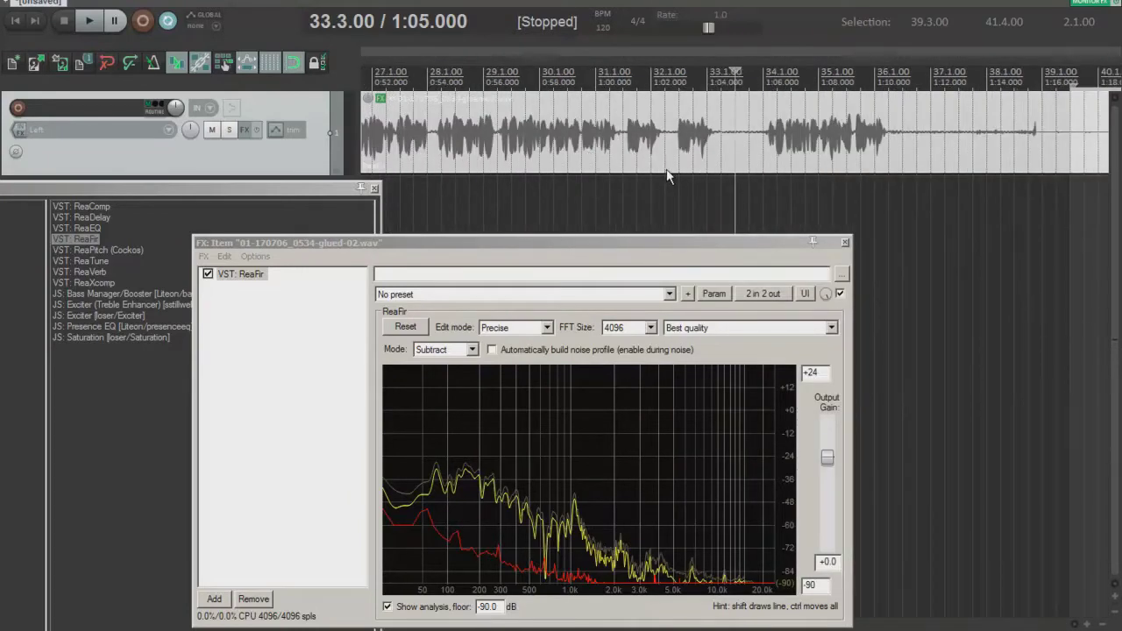
{"action": "key", "text": "s"}
- Select both parts of the split recording and glue them into one item with the ReaFir processing applied
{"action": "scroll", "coordinate": [762, 96], "scroll_direction": "down", "scroll_amount": 3}
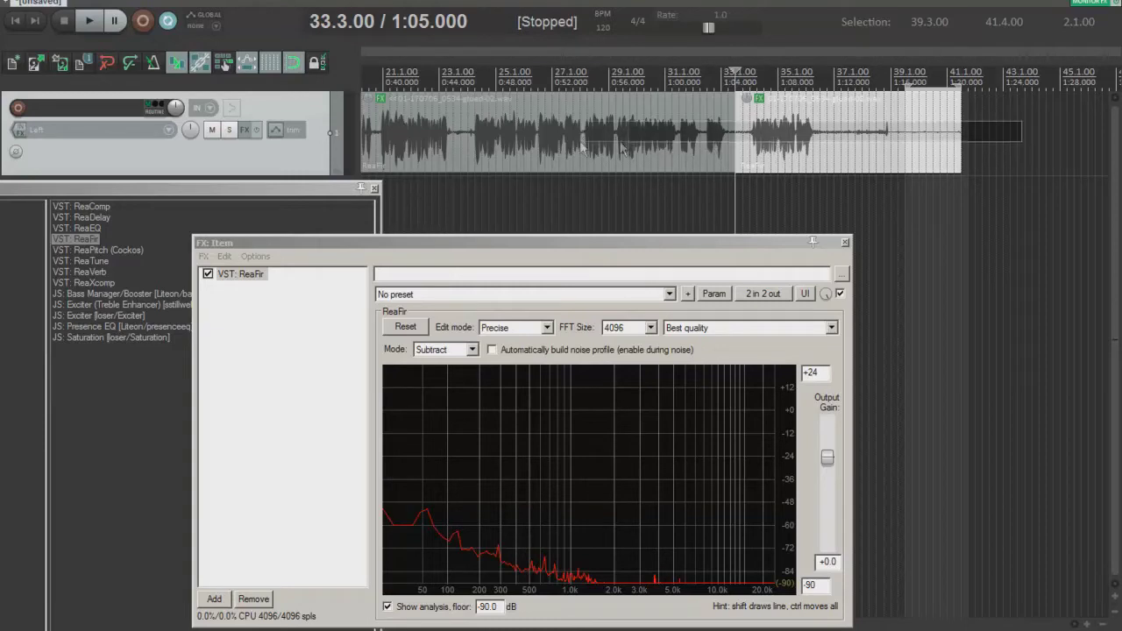
{"action": "left_click", "coordinate": [535, 145]}
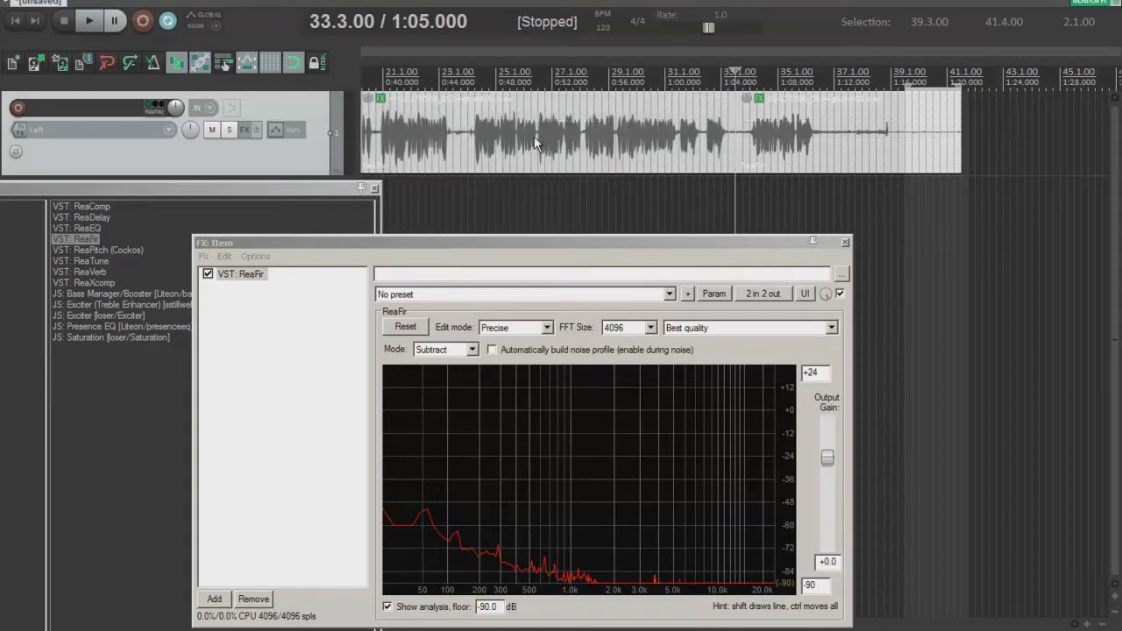
{"action": "right_click", "coordinate": [534, 141]}
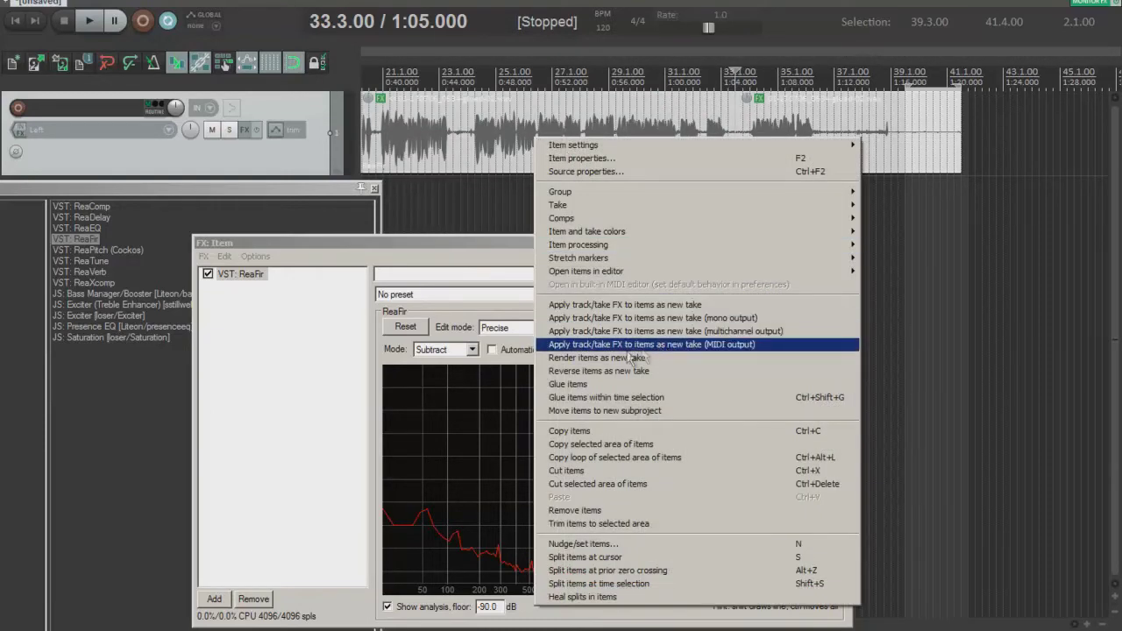
{"action": "left_click", "coordinate": [572, 386]}
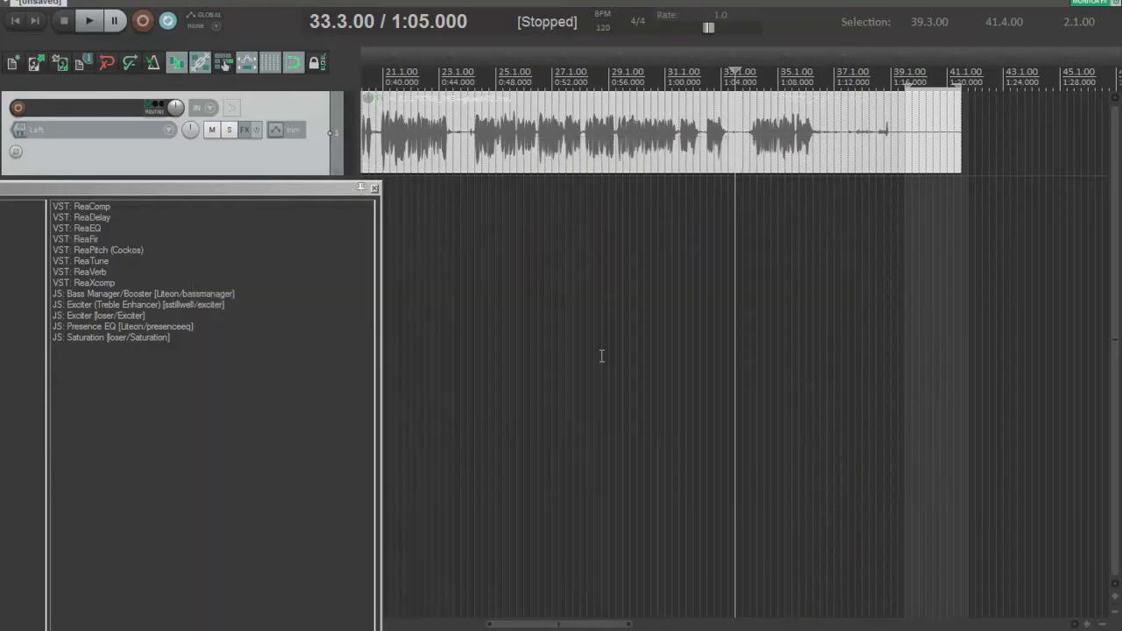
- Close the effects browser and play the glued item from 21.1.00 to hear the cleaned voice
{"action": "left_click", "coordinate": [375, 189]}
{"action": "left_click", "coordinate": [383, 190]}
{"action": "key", "text": "space"}
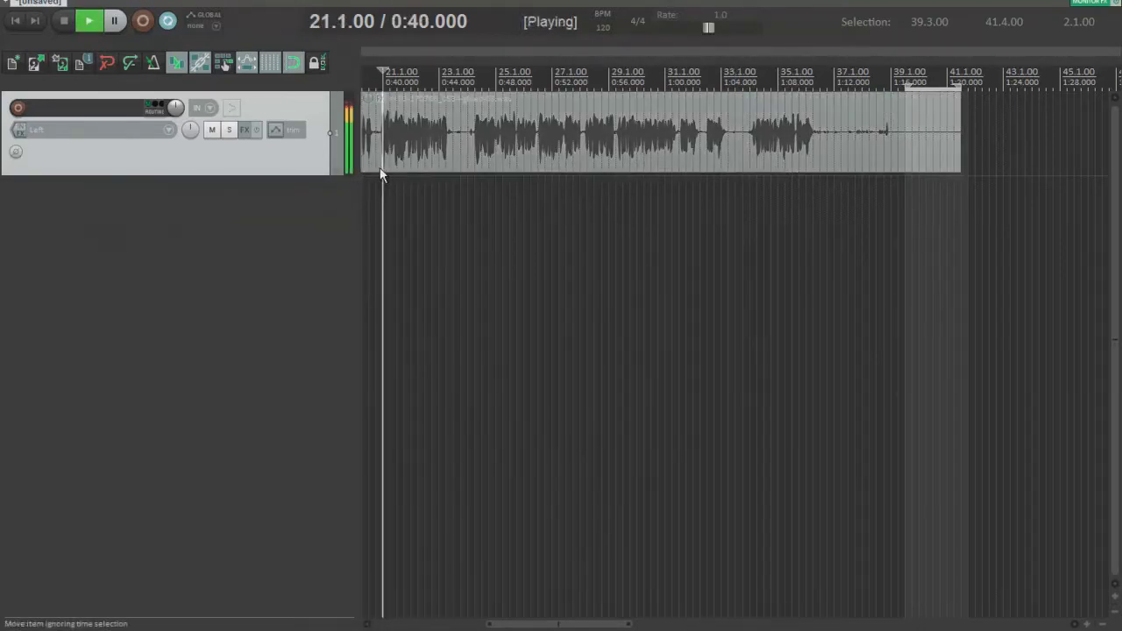
{"action": "scroll", "coordinate": [380, 171], "scroll_direction": "up", "scroll_amount": 2}
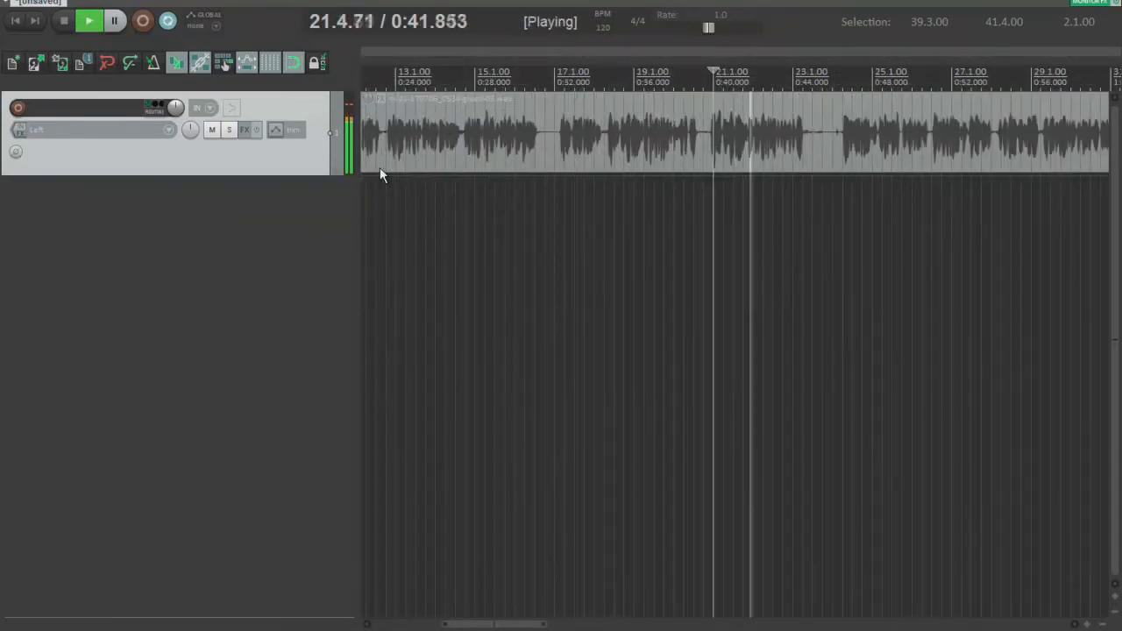
- Stop playback and add ReaEQ to the voice track's effects, placing its window clear of the effects browser
{"action": "scroll", "coordinate": [380, 170], "scroll_direction": "down", "scroll_amount": 2}
{"action": "key", "text": "space"}
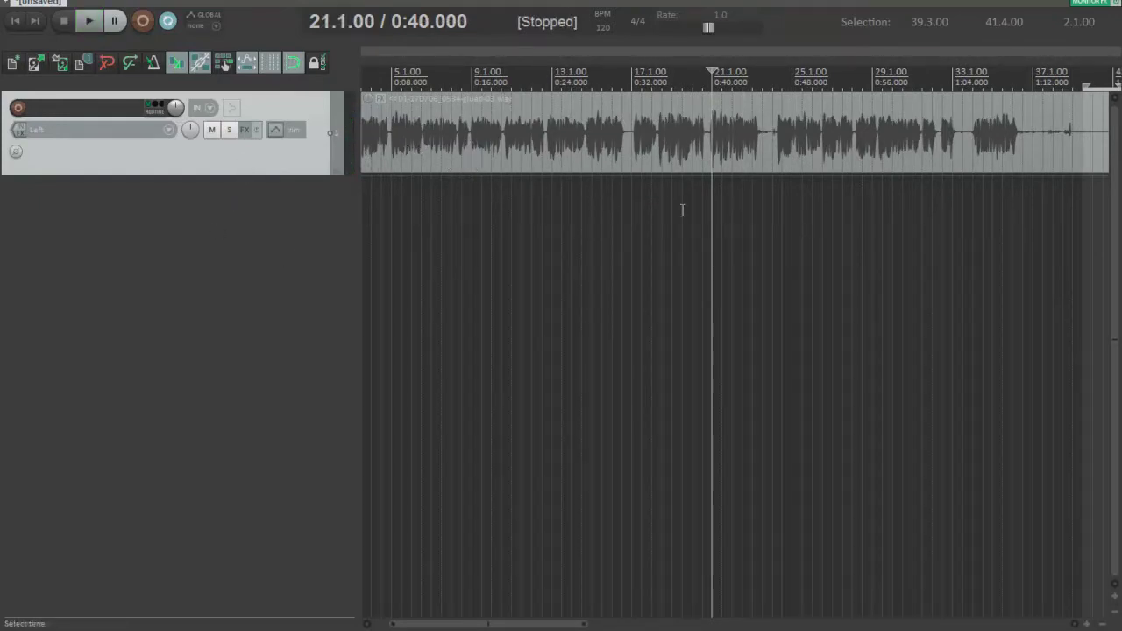
{"action": "scroll", "coordinate": [750, 132], "scroll_direction": "down", "scroll_amount": 2}
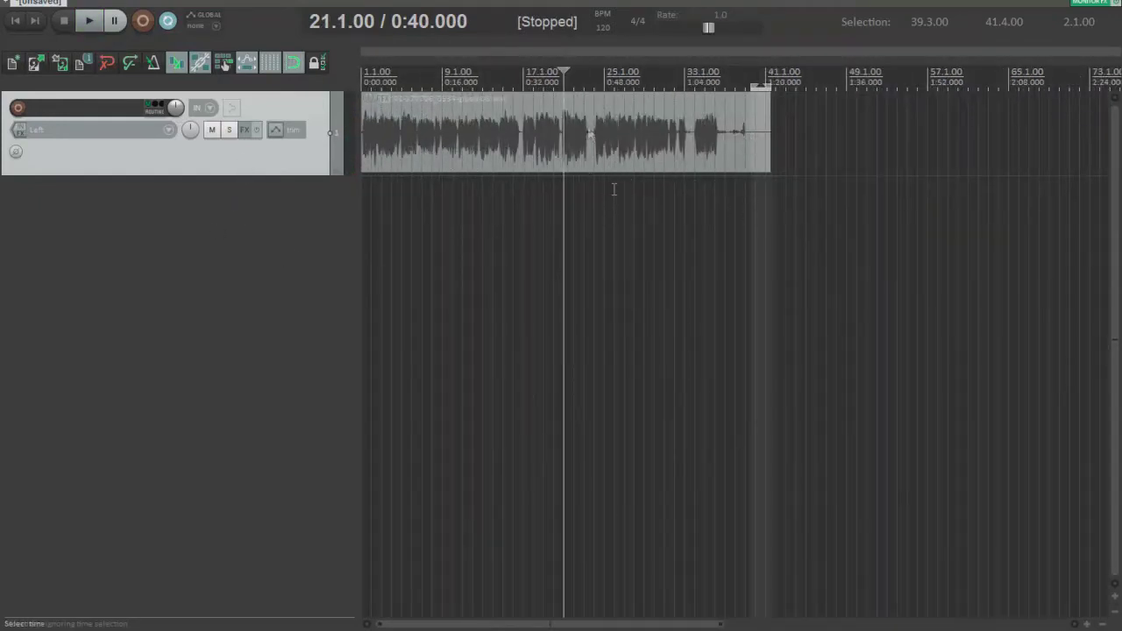
{"action": "left_click", "coordinate": [246, 131]}
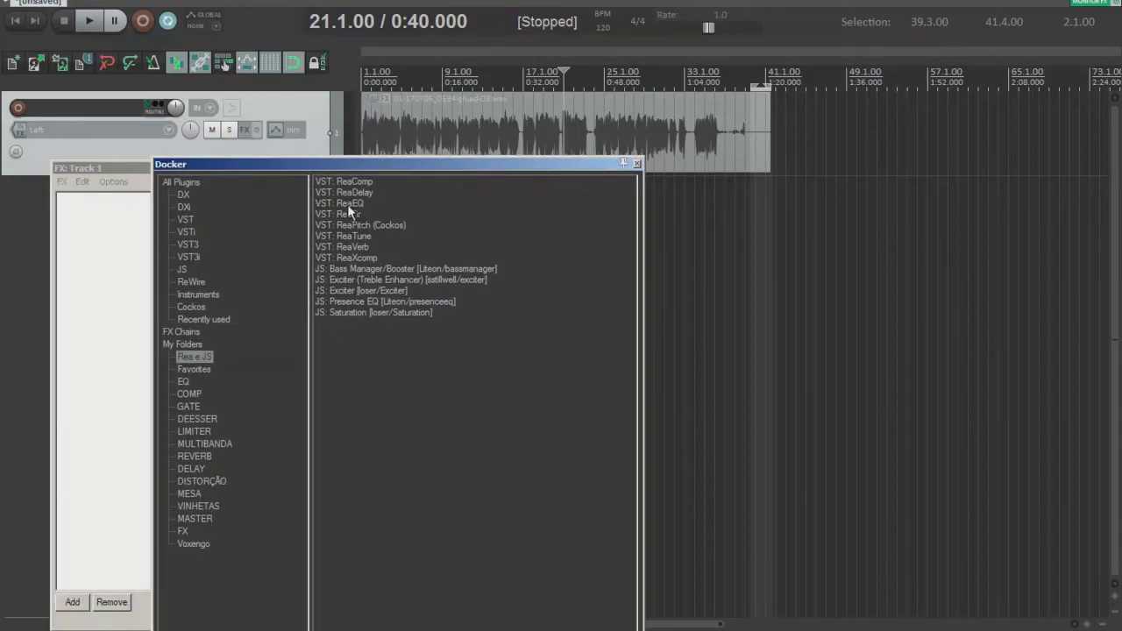
{"action": "double_click", "coordinate": [348, 205]}
{"action": "left_click_drag", "start_coordinate": [411, 168], "coordinate": [562, 137]}
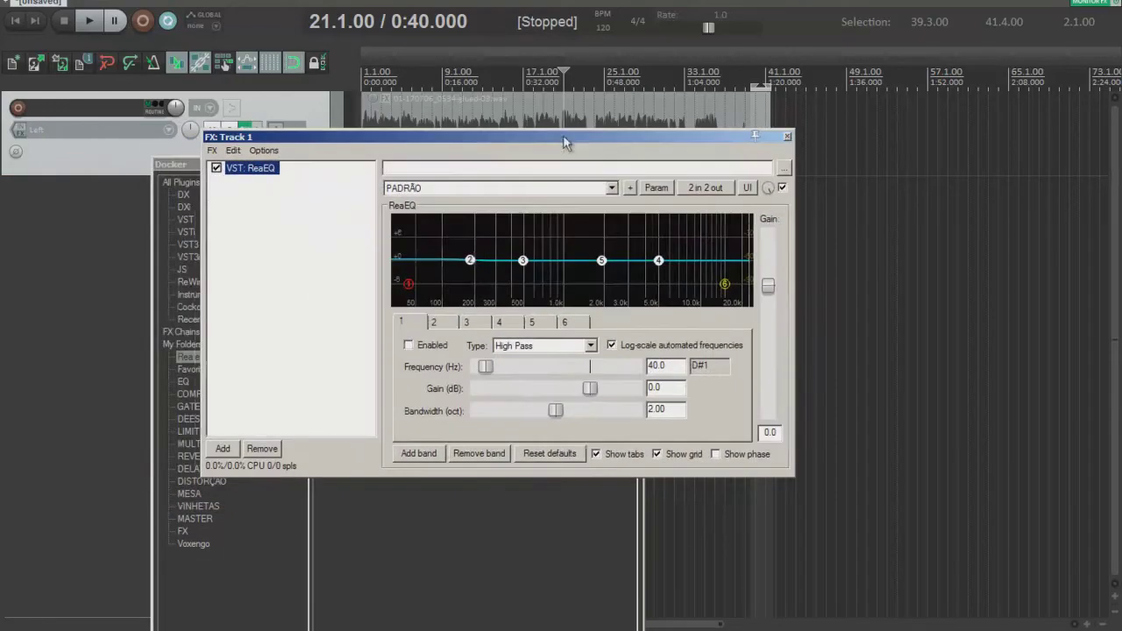
- Enable the High Pass filter on ReaEQ band 1 and set its frequency to about 100 Hz
{"action": "double_click", "coordinate": [409, 282]}
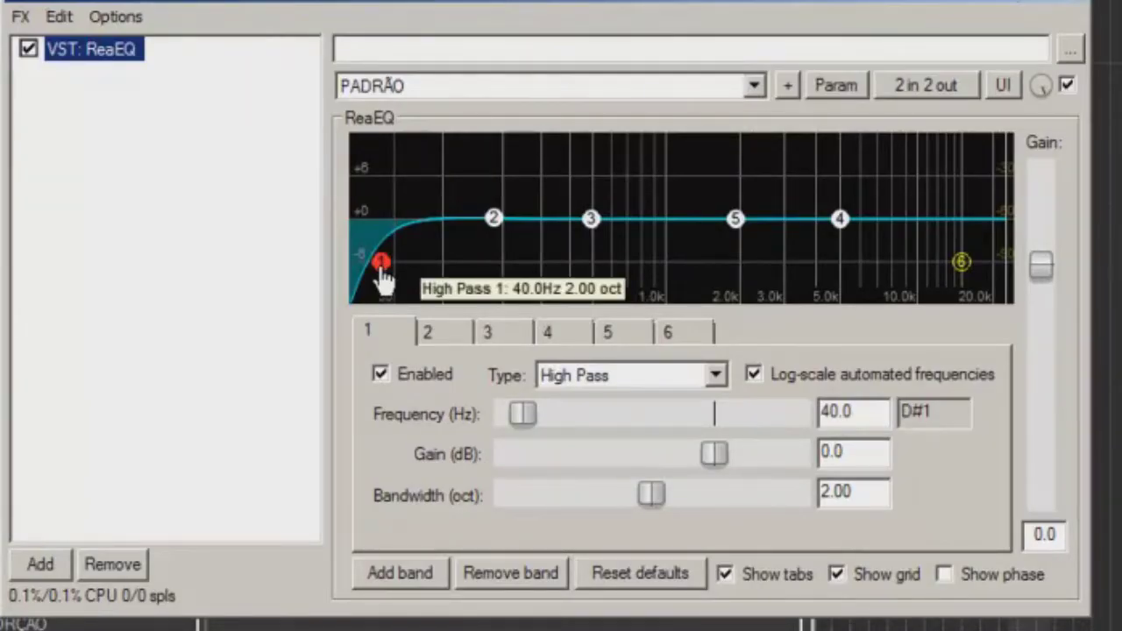
{"action": "left_click_drag", "start_coordinate": [382, 267], "coordinate": [441, 267]}
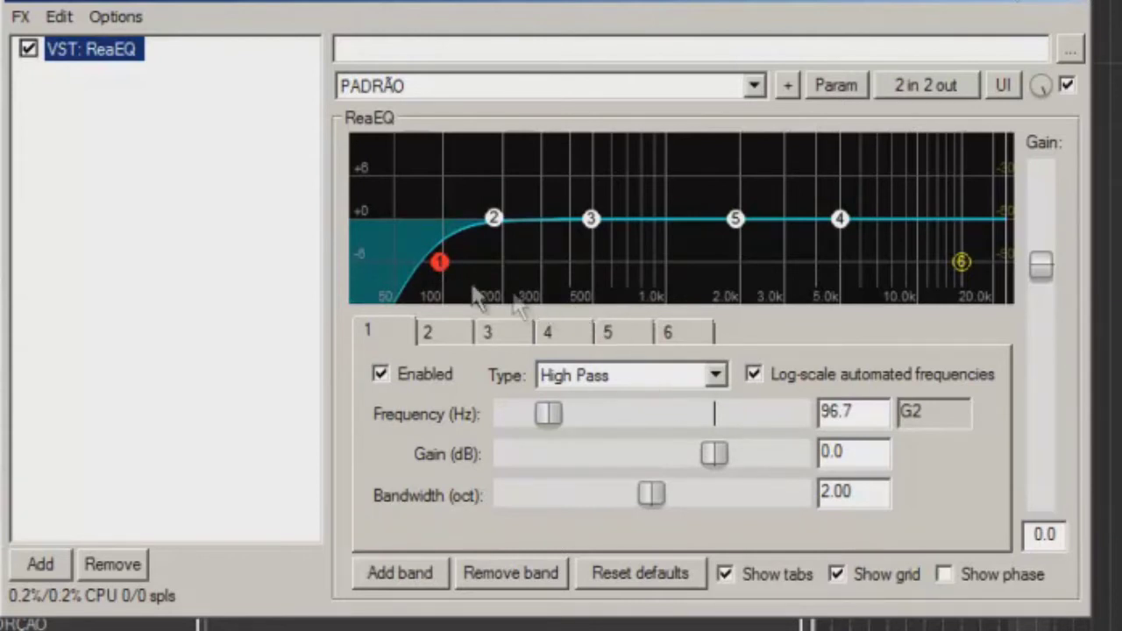
{"action": "left_click_drag", "start_coordinate": [443, 269], "coordinate": [451, 280]}
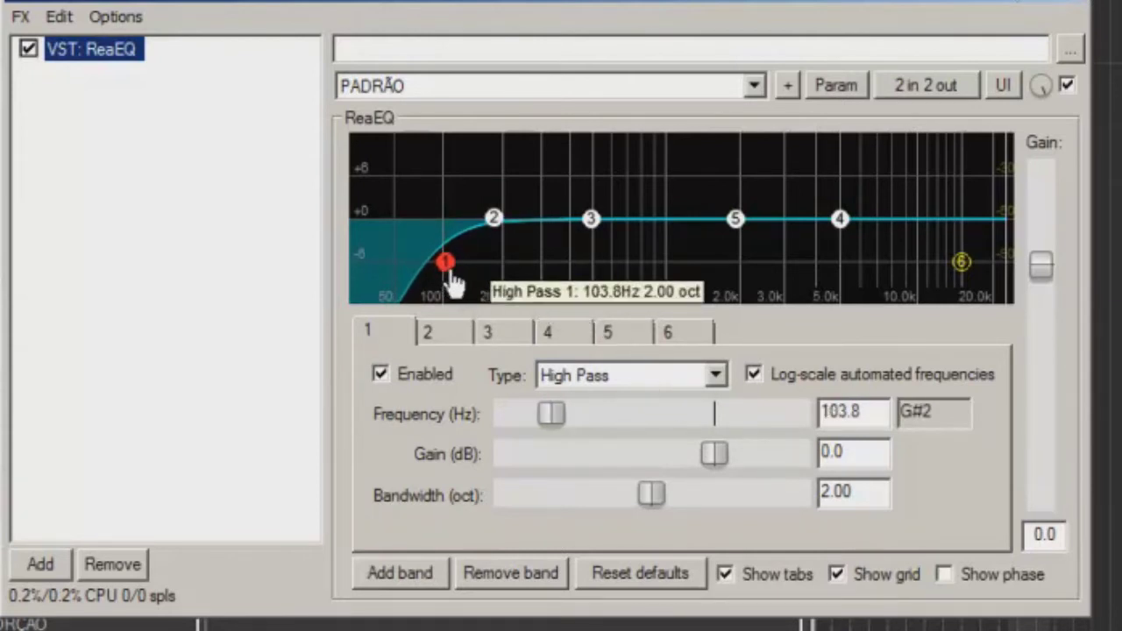
{"action": "left_click_drag", "start_coordinate": [451, 280], "coordinate": [449, 282]}
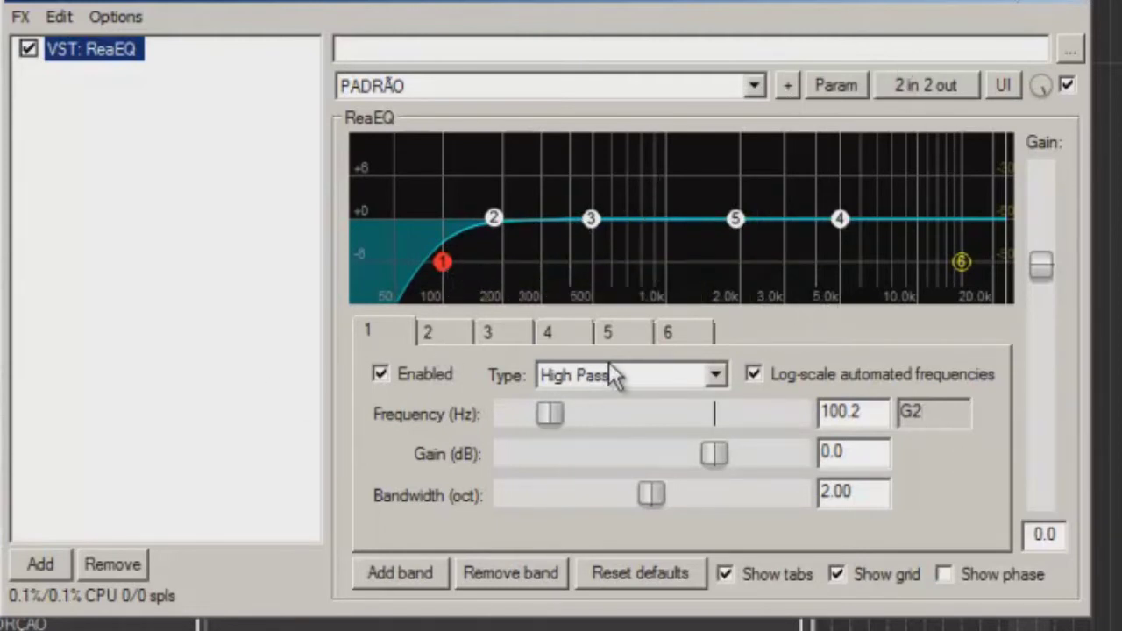
- Narrow ReaEQ band 3 to 0.26 octaves, boost it to about 9.7 dB and start playing the voice
{"action": "left_click", "coordinate": [590, 219]}
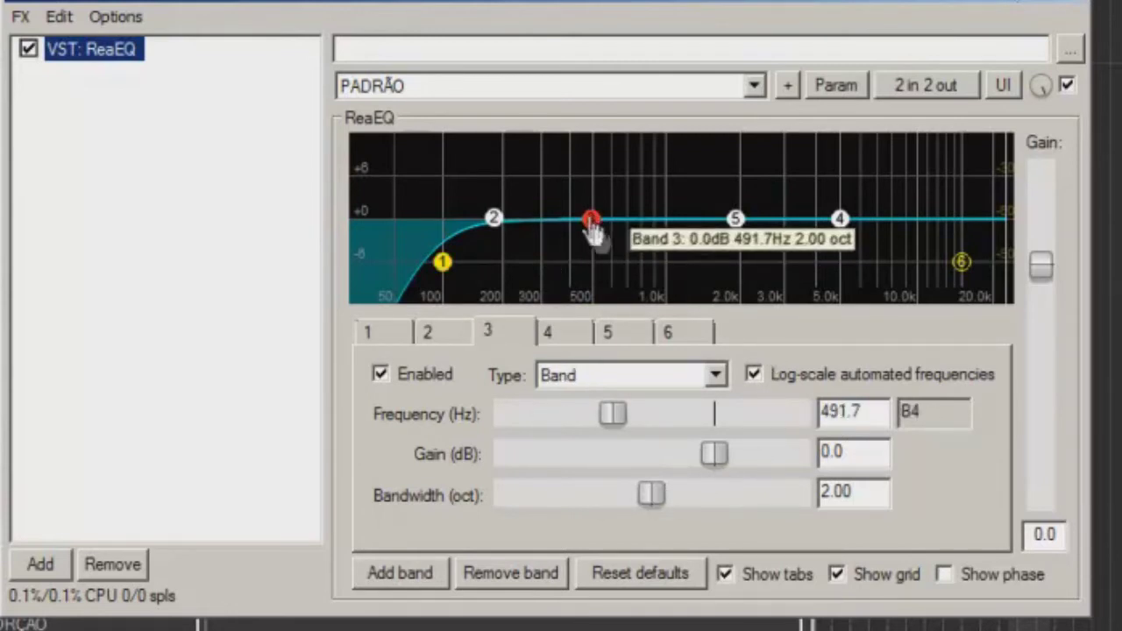
{"action": "left_click_drag", "start_coordinate": [649, 499], "coordinate": [537, 491]}
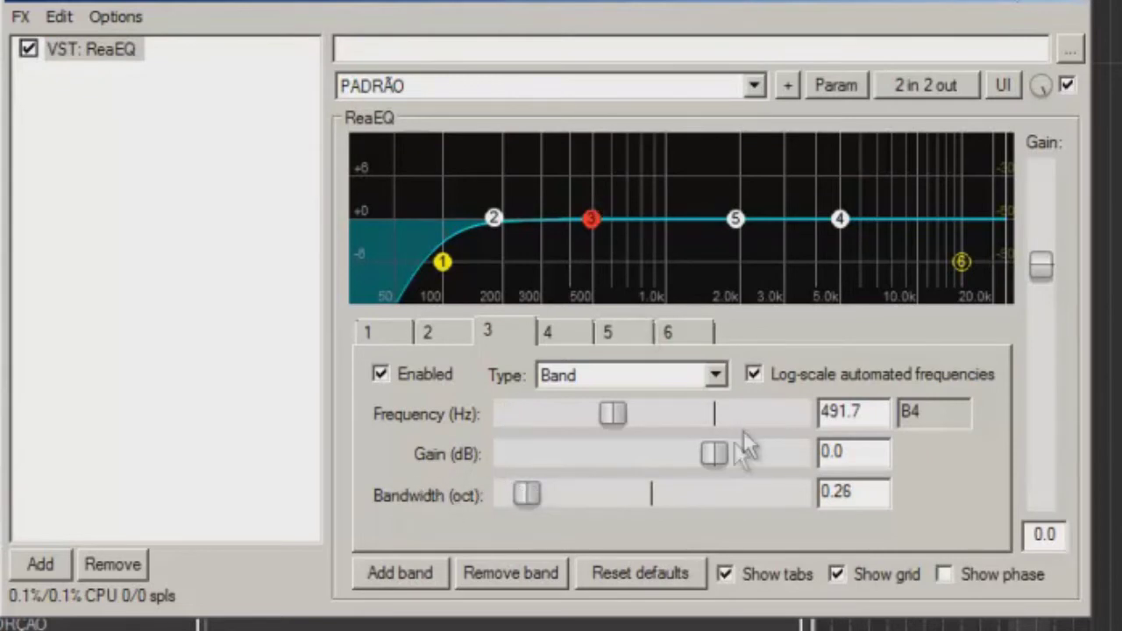
{"action": "left_click_drag", "start_coordinate": [703, 454], "coordinate": [766, 454]}
{"action": "key", "text": "space"}
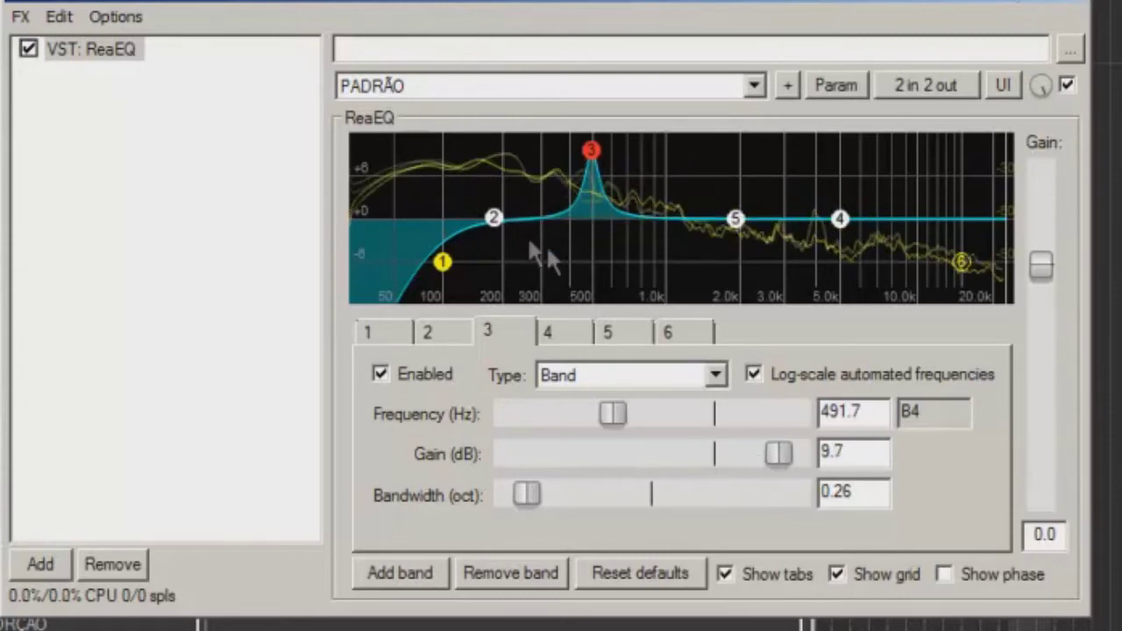
- Sweep the boosted band 3 up to about 1054 Hz, then turn its gain down to a slight cut
{"action": "mouse_move", "coordinate": [592, 167]}
{"action": "left_click_drag", "start_coordinate": [591, 160], "coordinate": [673, 158]}
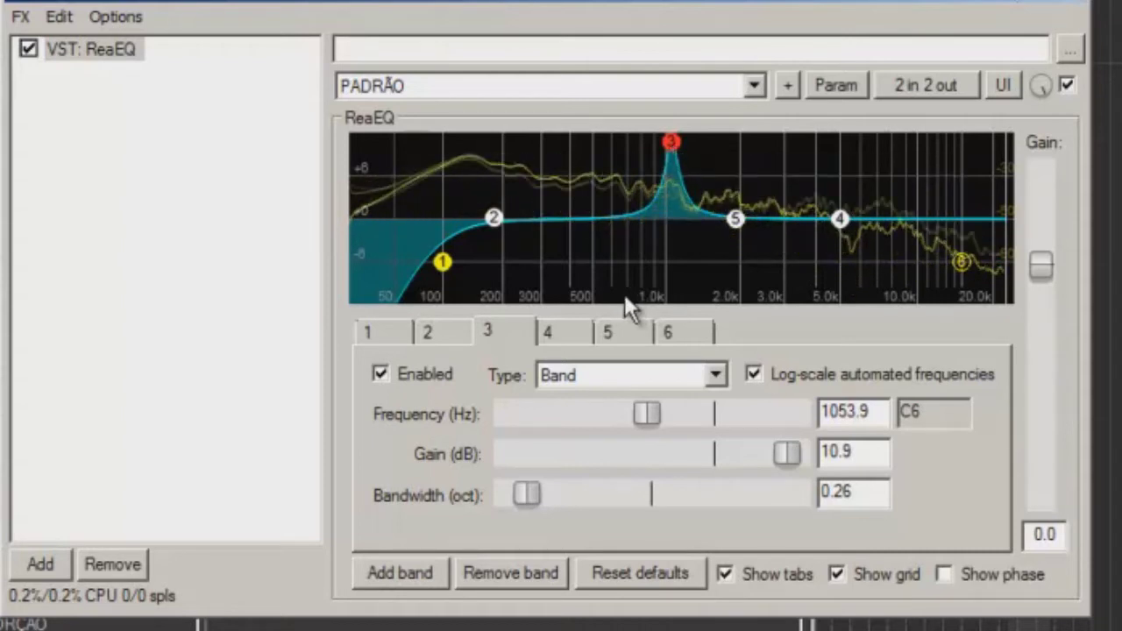
{"action": "mouse_move", "coordinate": [672, 150]}
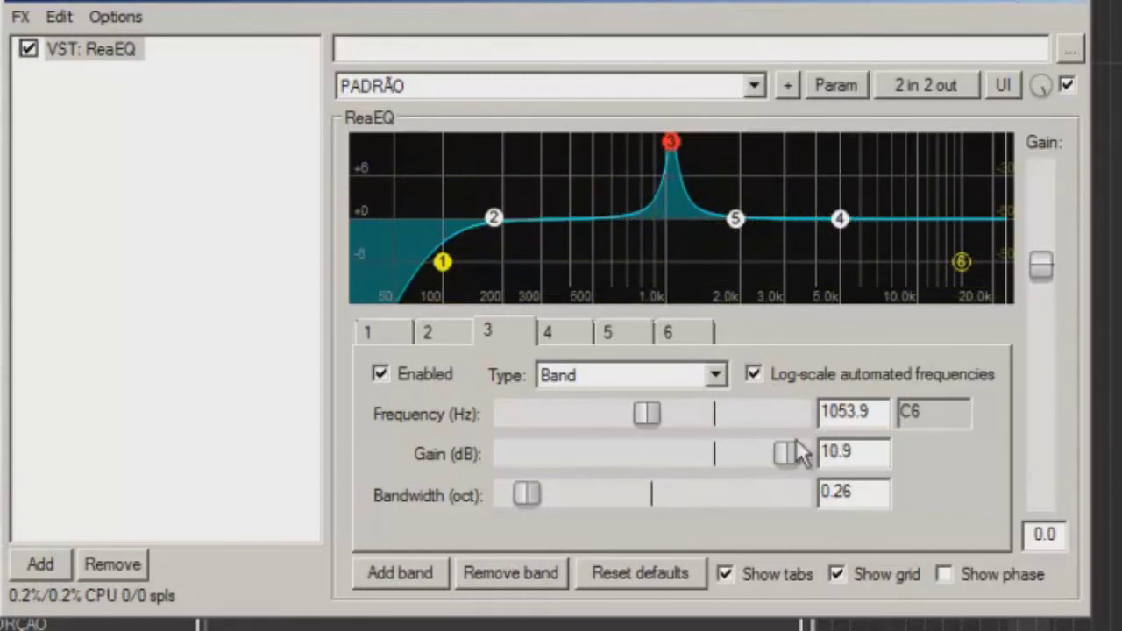
{"action": "left_click_drag", "start_coordinate": [772, 461], "coordinate": [696, 462]}
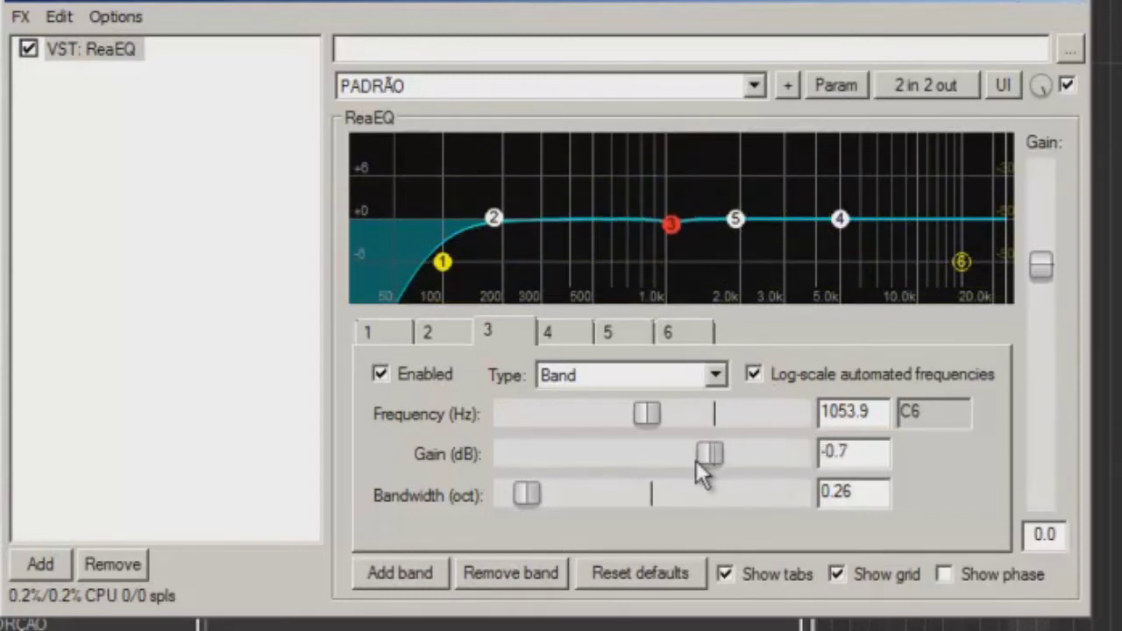
- Move ReaEQ band 5 to 484 Hz, narrow it to 0.42 octaves and boost it to 11 dB during playback
{"action": "left_click_drag", "start_coordinate": [734, 223], "coordinate": [591, 229]}
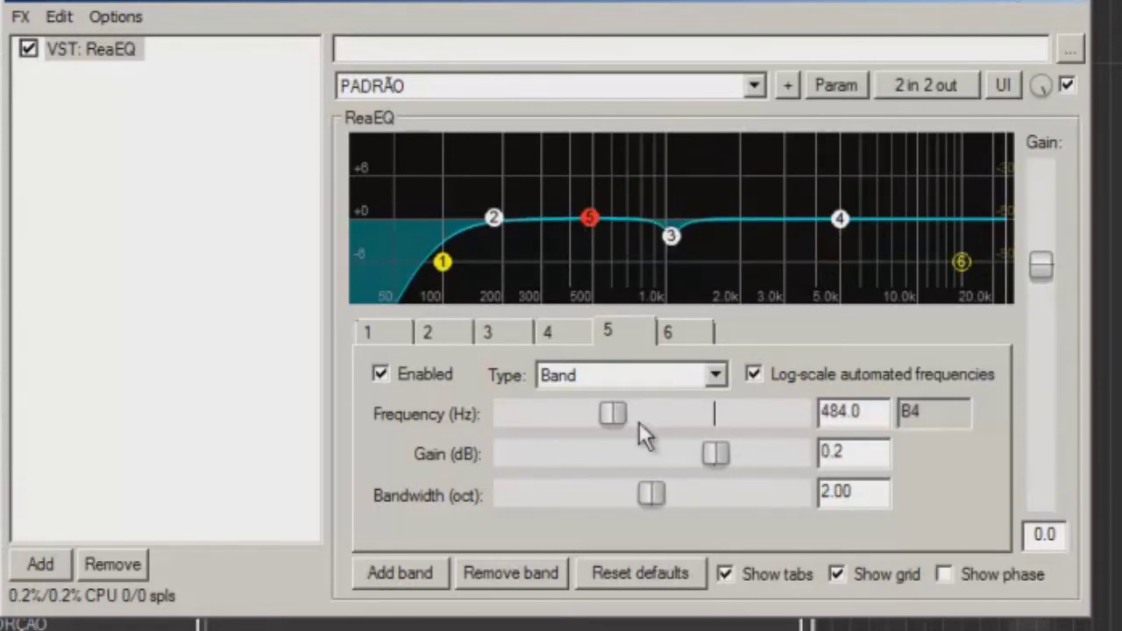
{"action": "key", "text": "space"}
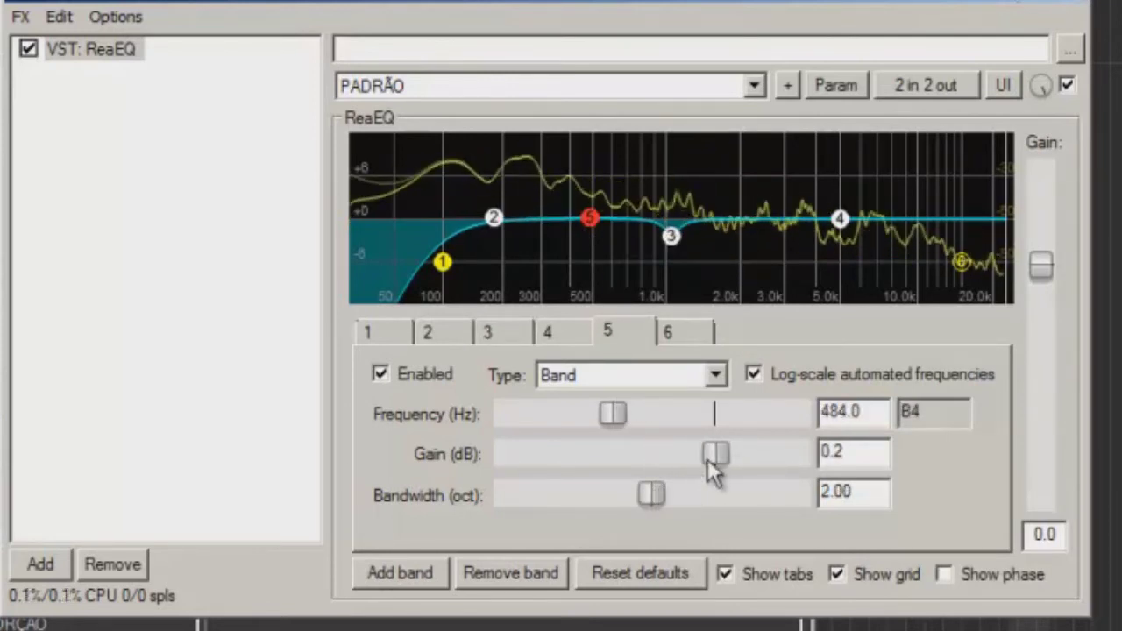
{"action": "left_click_drag", "start_coordinate": [648, 496], "coordinate": [538, 495]}
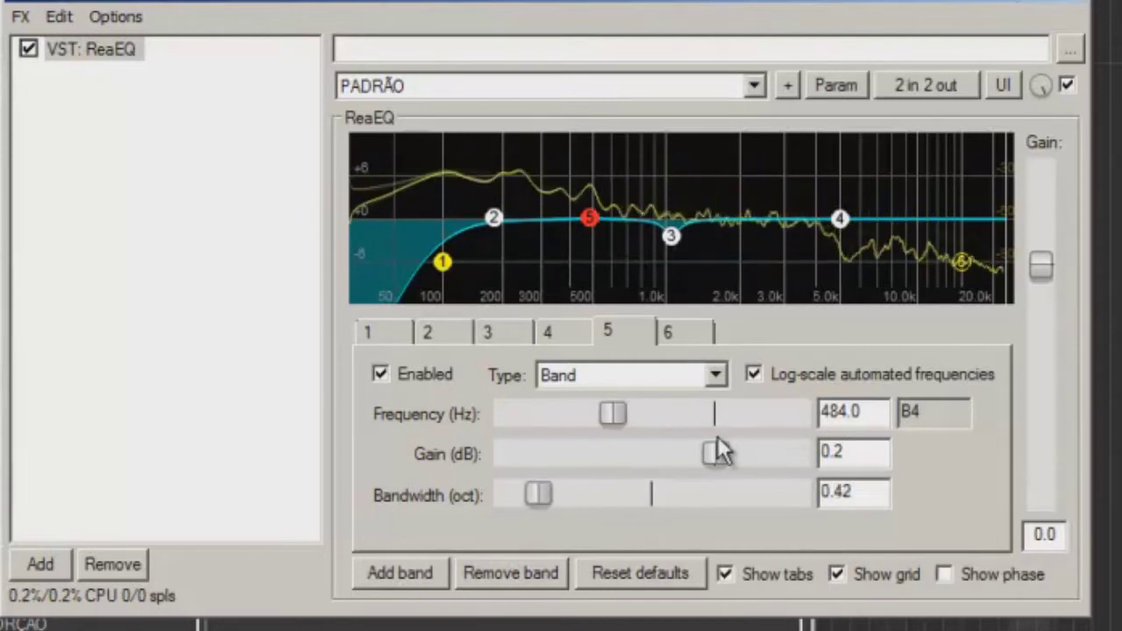
{"action": "left_click_drag", "start_coordinate": [716, 453], "coordinate": [788, 453]}
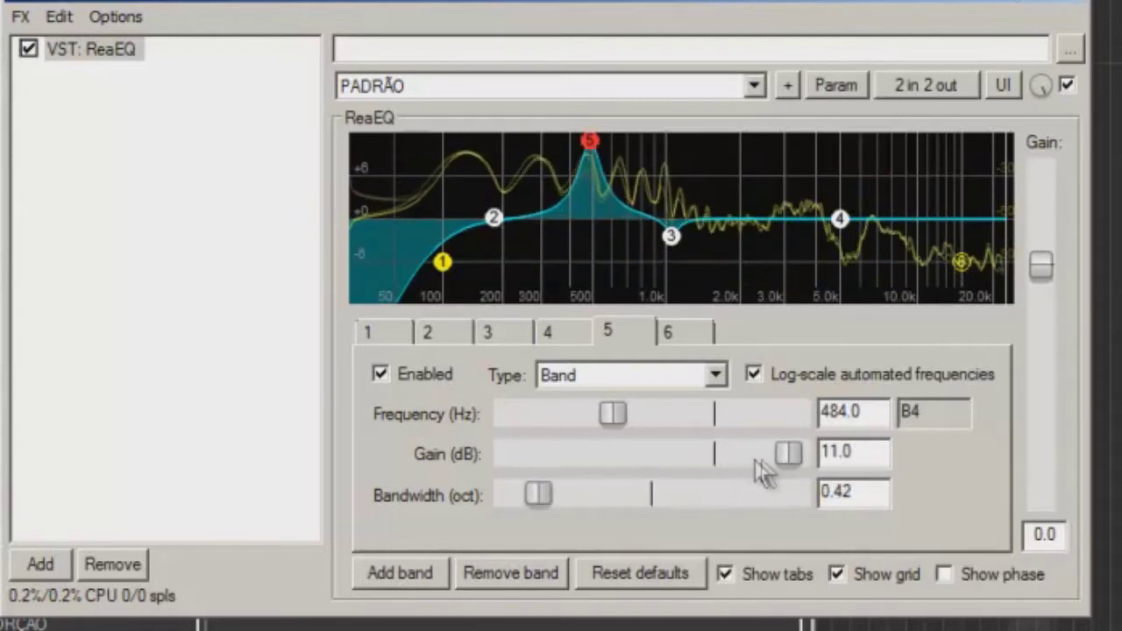
- Sweep band 5 to about 434 Hz and cut its gain to about -5.1 dB
{"action": "left_click_drag", "start_coordinate": [629, 402], "coordinate": [609, 420]}
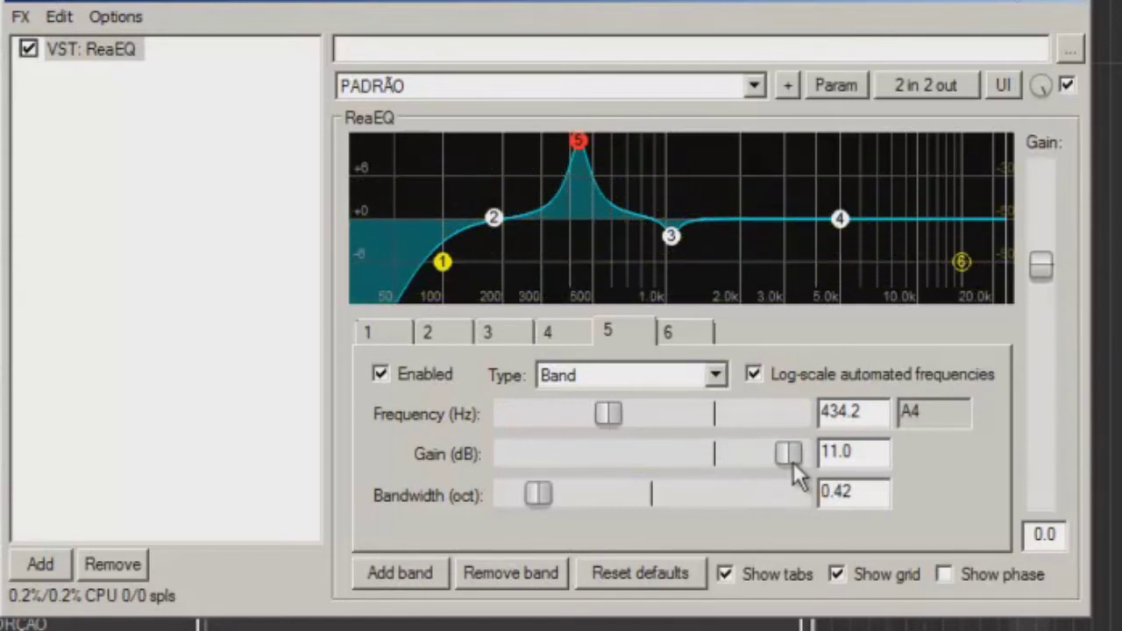
{"action": "left_click_drag", "start_coordinate": [789, 454], "coordinate": [686, 454]}
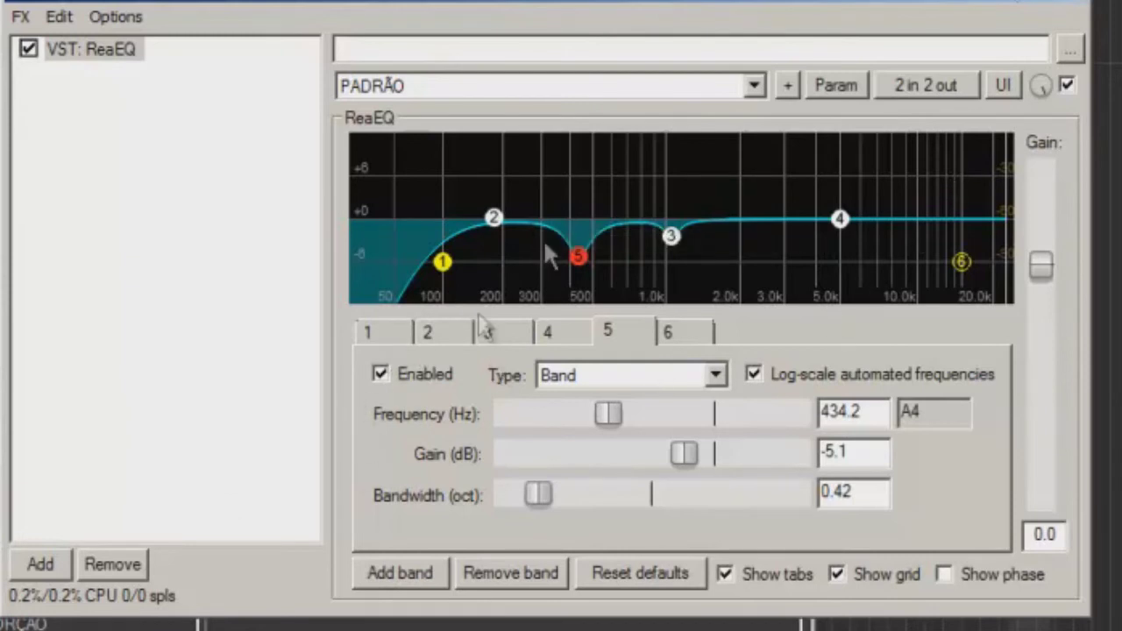
{"action": "mouse_move", "coordinate": [494, 220]}
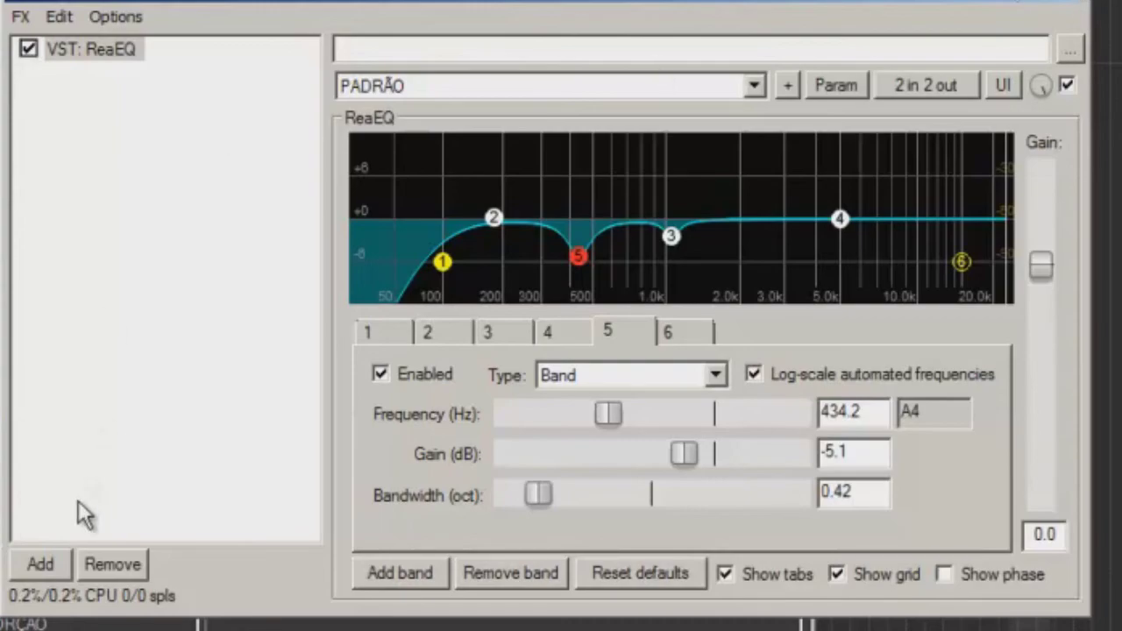
- Add ReaComp from the COMP folder after ReaEQ and move the effects window below the track
{"action": "left_click", "coordinate": [42, 566]}
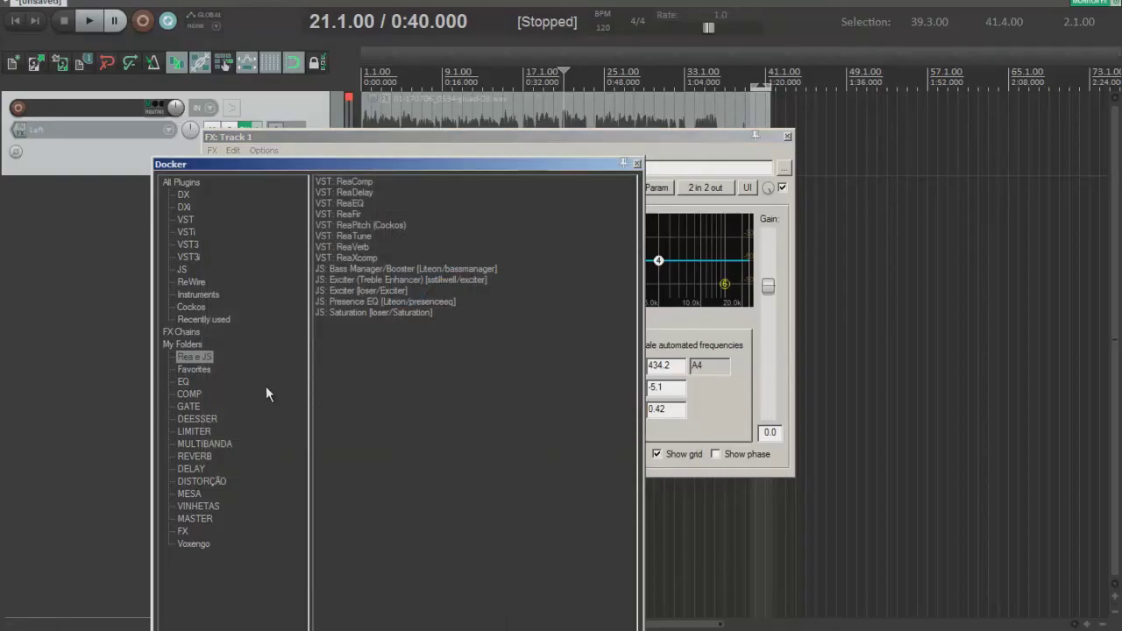
{"action": "left_click", "coordinate": [194, 395]}
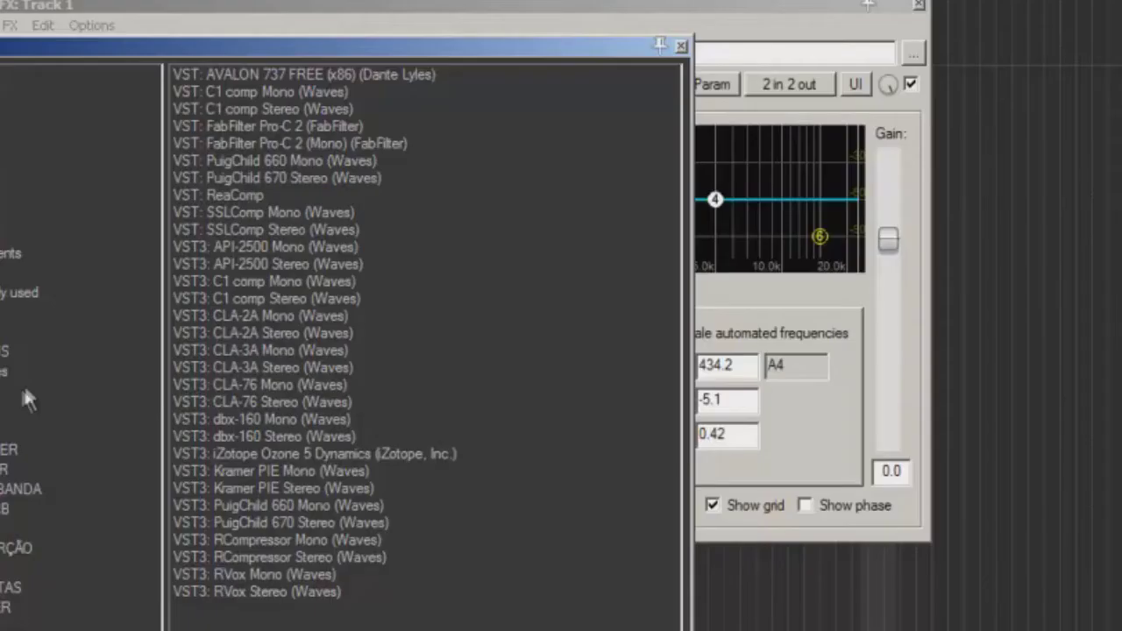
{"action": "double_click", "coordinate": [255, 199]}
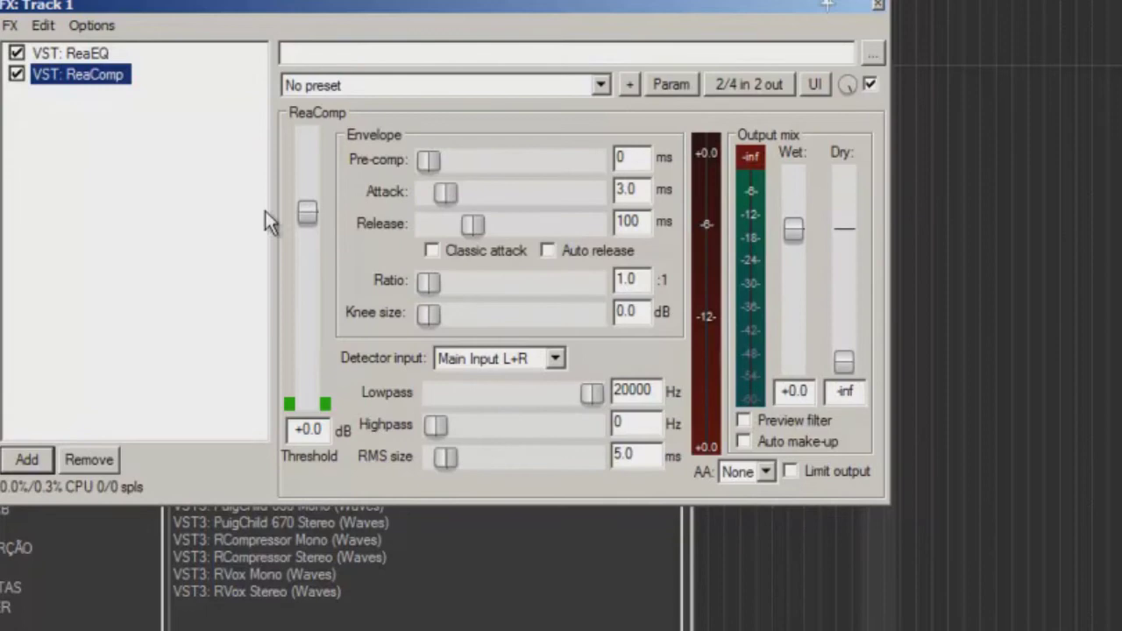
{"action": "left_click_drag", "start_coordinate": [267, 13], "coordinate": [375, 101]}
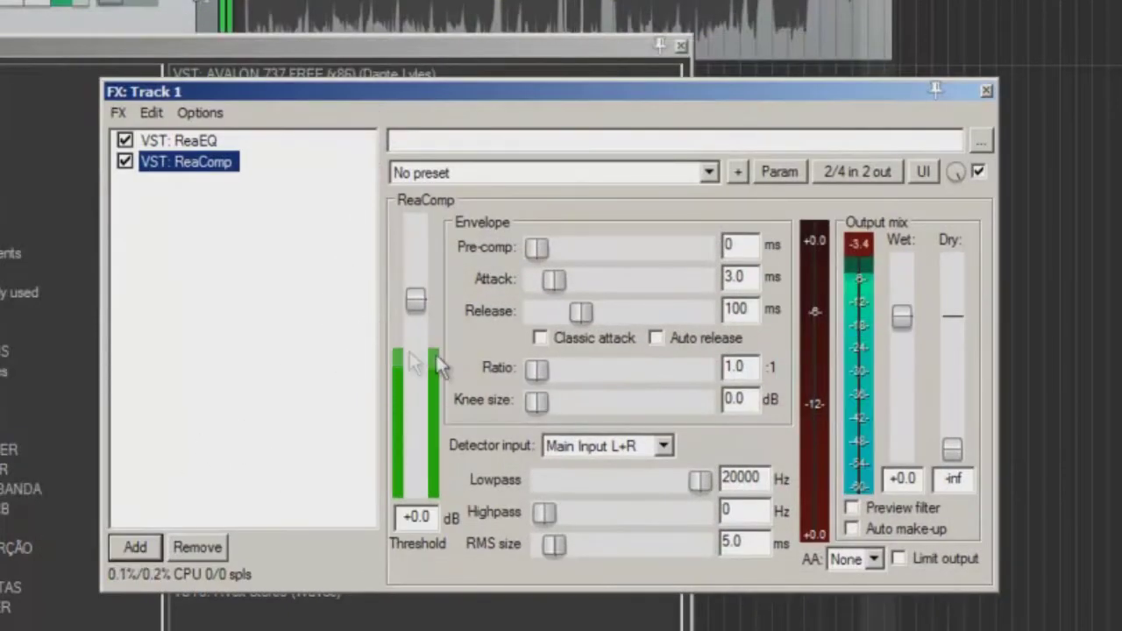
- Try ReaComp with a 3.6:1 ratio, -17.4 dB threshold and +3.5 dB wet output, then remove it from the chain
{"action": "left_click_drag", "start_coordinate": [537, 369], "coordinate": [562, 381]}
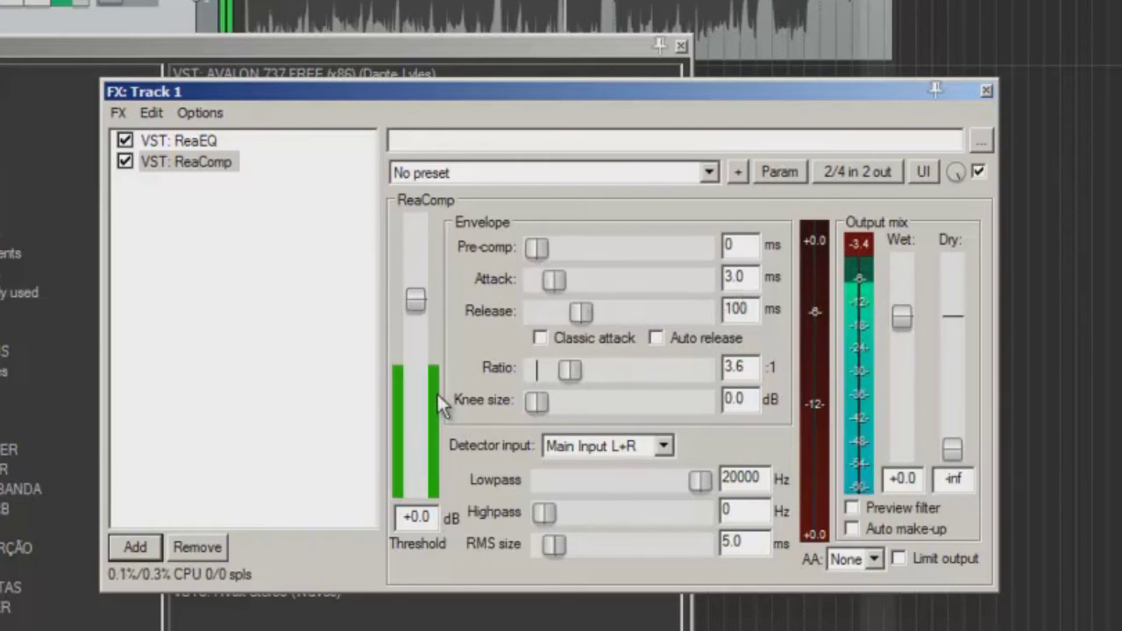
{"action": "left_click_drag", "start_coordinate": [417, 306], "coordinate": [423, 388]}
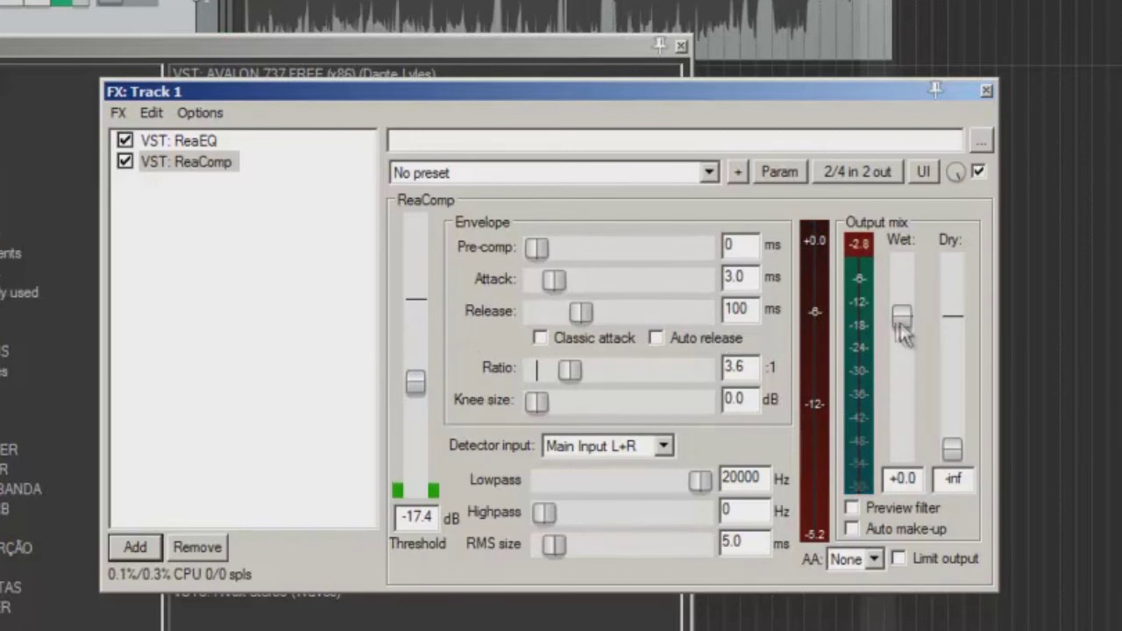
{"action": "mouse_move", "coordinate": [903, 322]}
{"action": "left_mouse_down"}
{"action": "mouse_move", "coordinate": [895, 313]}
{"action": "mouse_move", "coordinate": [910, 306]}
{"action": "left_mouse_up"}
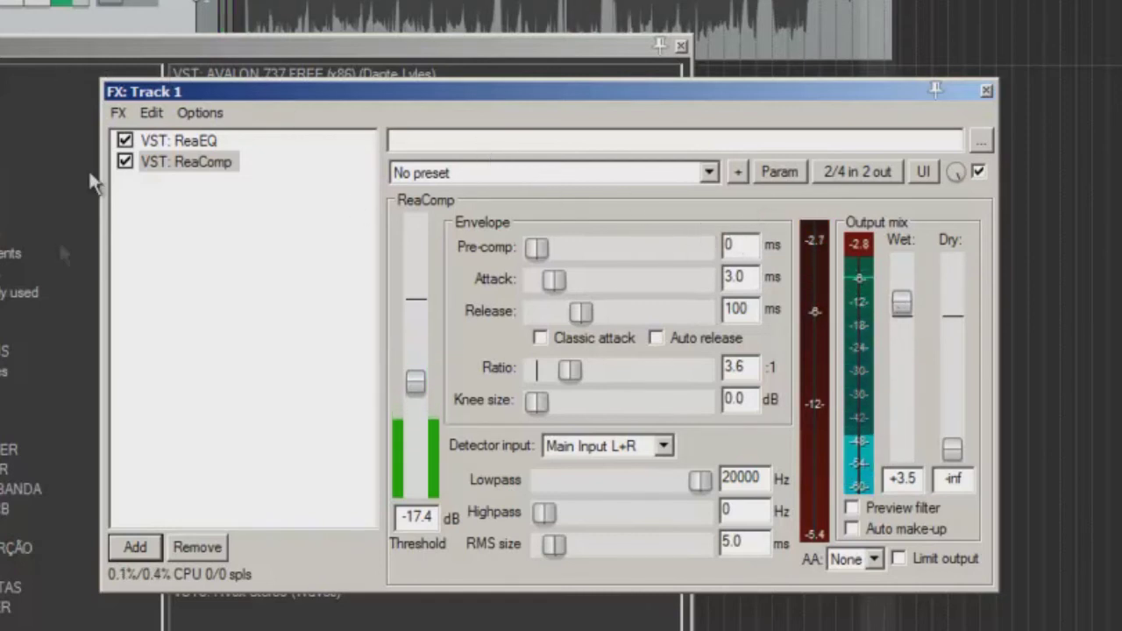
{"action": "left_click", "coordinate": [200, 548]}
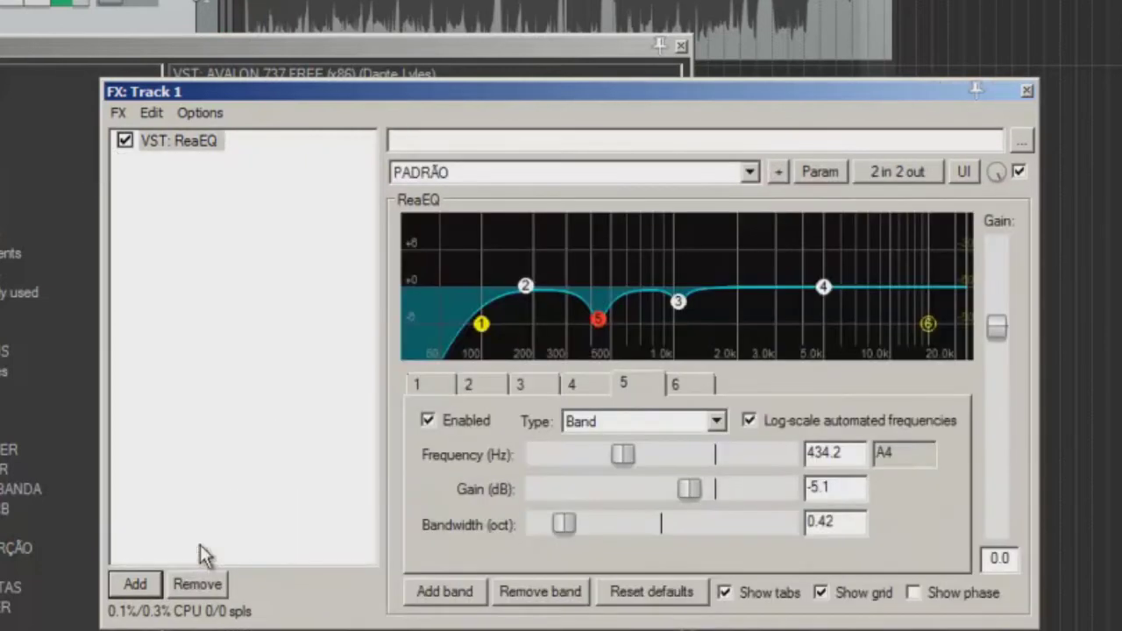
- Add the VST3 RCompressor Mono (Waves) to the track's effects after ReaEQ
{"action": "left_click", "coordinate": [131, 582]}
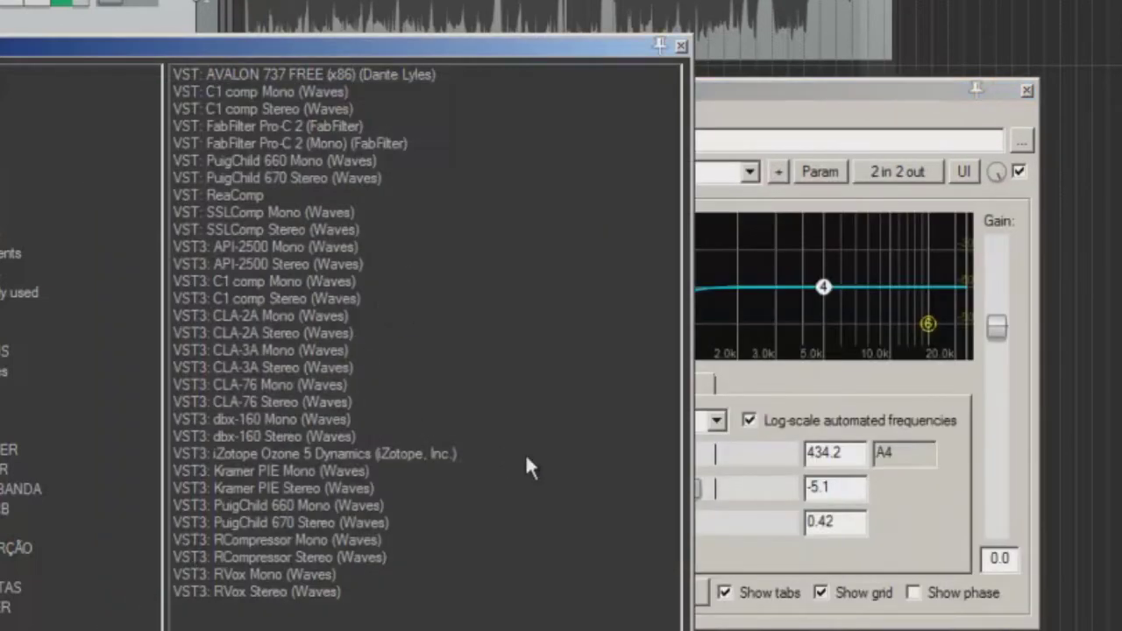
{"action": "left_click", "coordinate": [305, 548]}
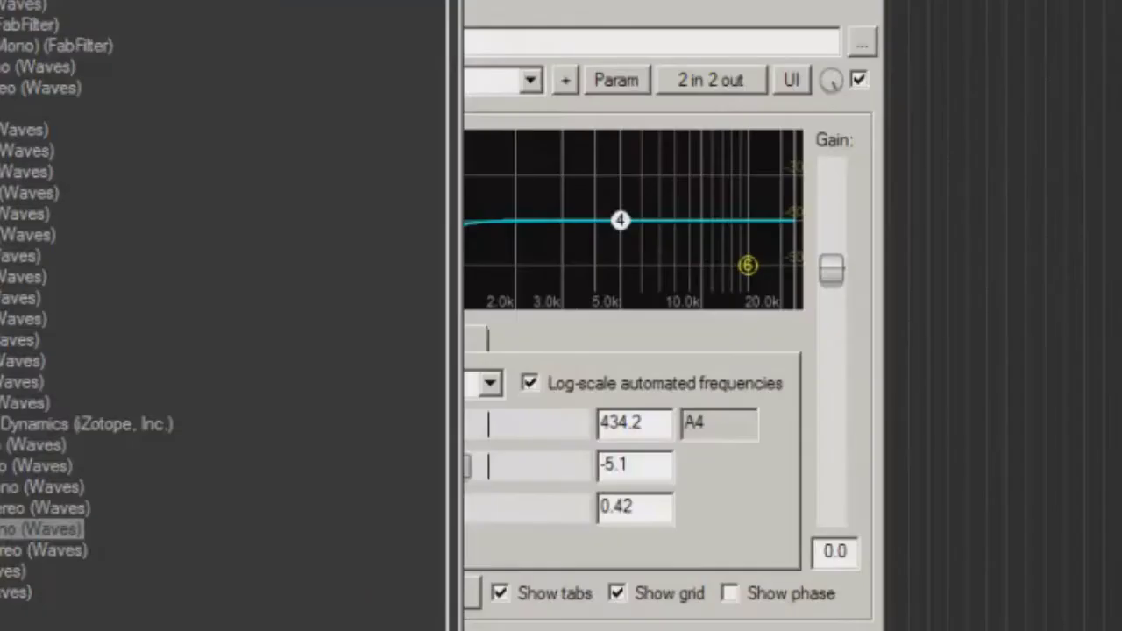
{"action": "key", "text": "Return"}
- Set the Renaissance Compressor's attack to 8.03 and its ratio to 3.28
{"action": "left_click_drag", "start_coordinate": [357, 221], "coordinate": [248, 248]}
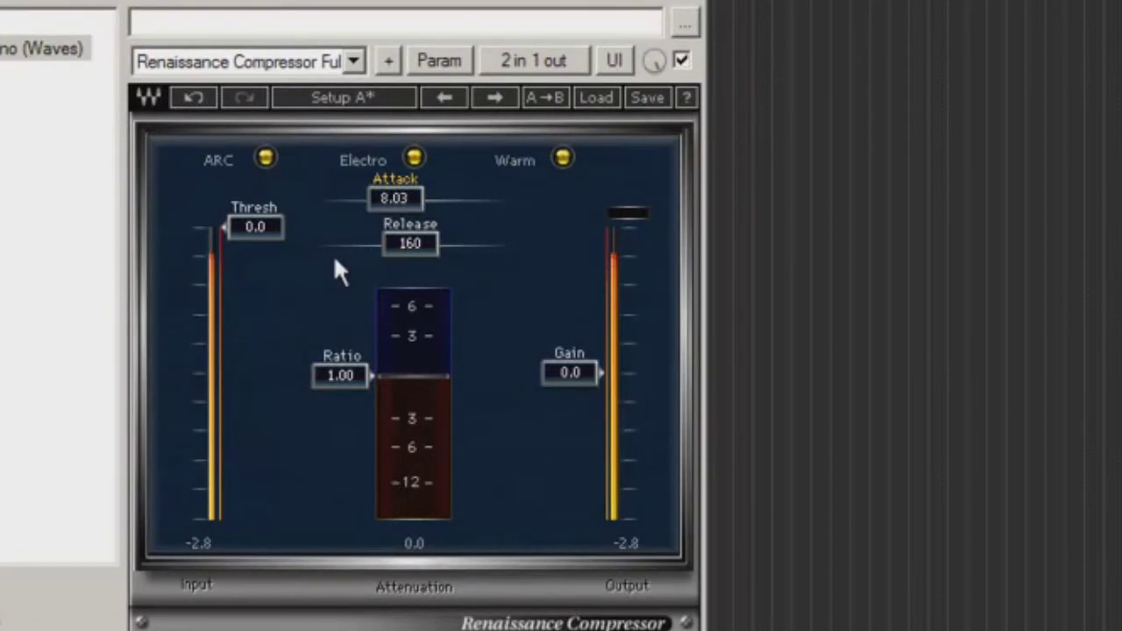
{"action": "left_click_drag", "start_coordinate": [322, 377], "coordinate": [325, 550]}
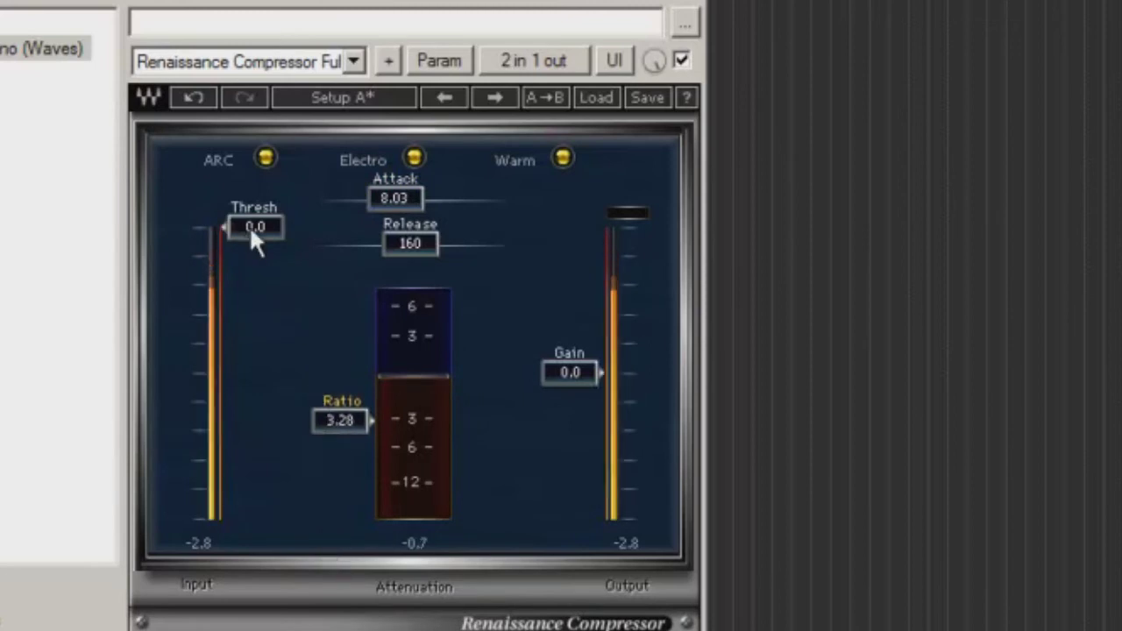